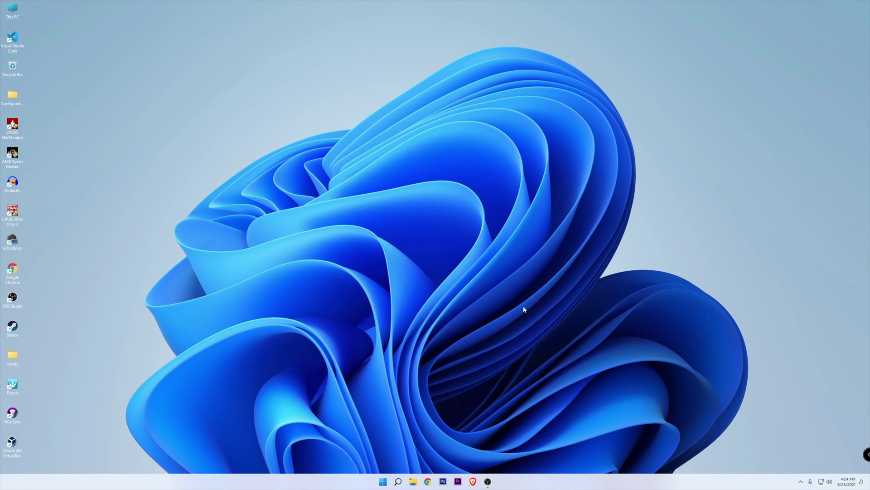
- Run Check for updates on the Windows Update page in Settings
right_click(383, 481)
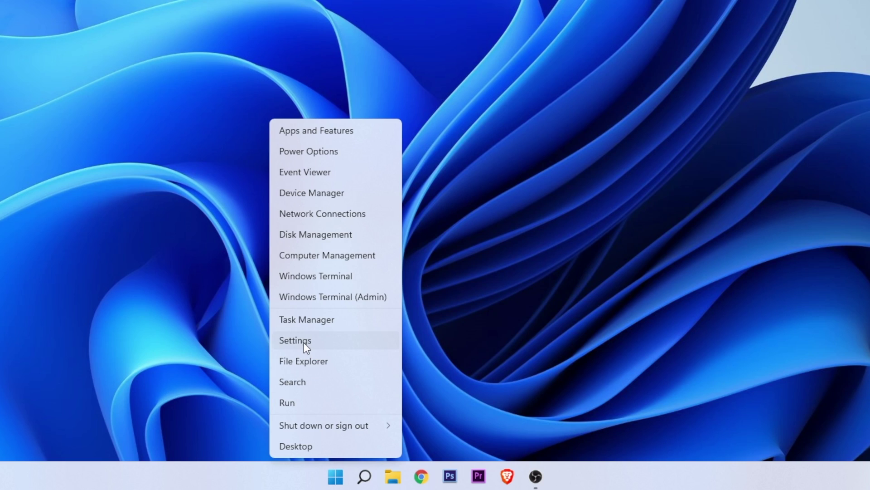
left_click(303, 341)
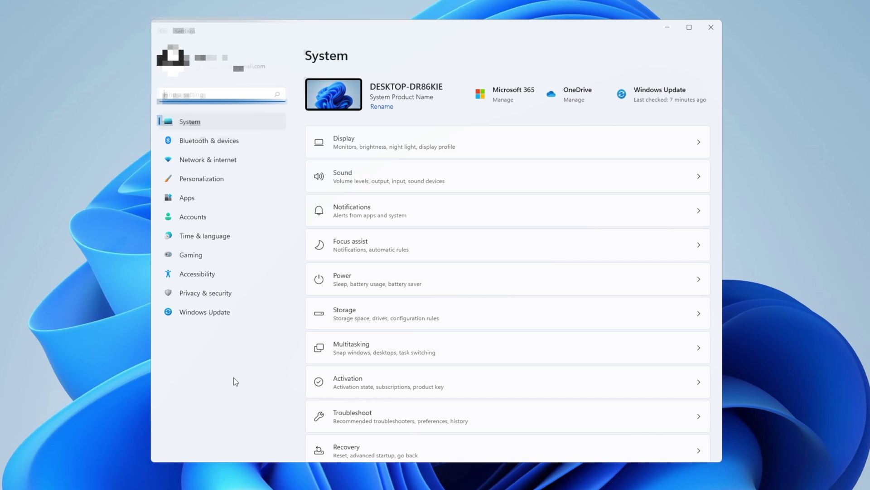
left_click(209, 317)
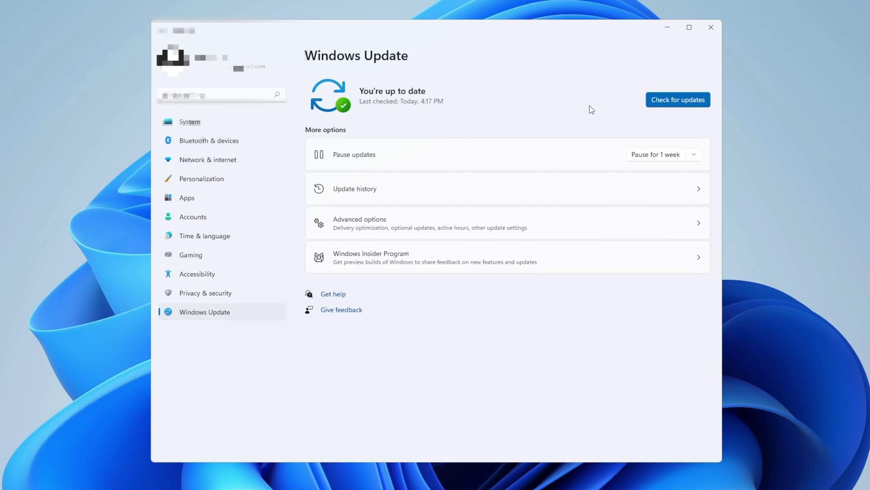
left_click(682, 102)
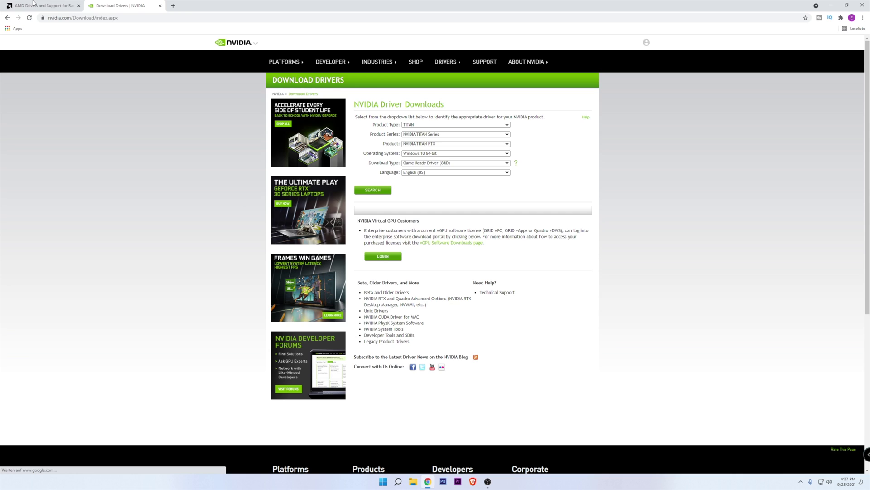
- Confirm GeForce Game Ready Driver 472.12 is installed on the GeForce Experience Drivers page
left_click(43, 6)
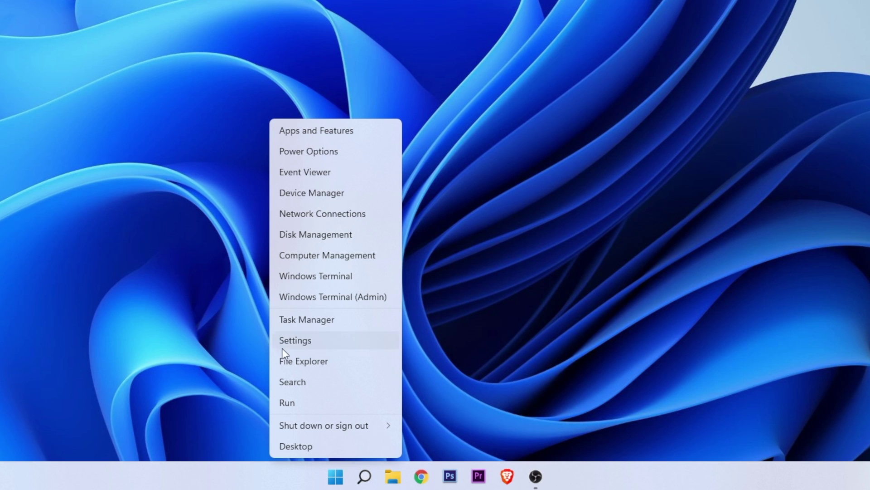
- Disable the Realtek HD Audio entry in Task Manager's Startup apps list
left_click(294, 323)
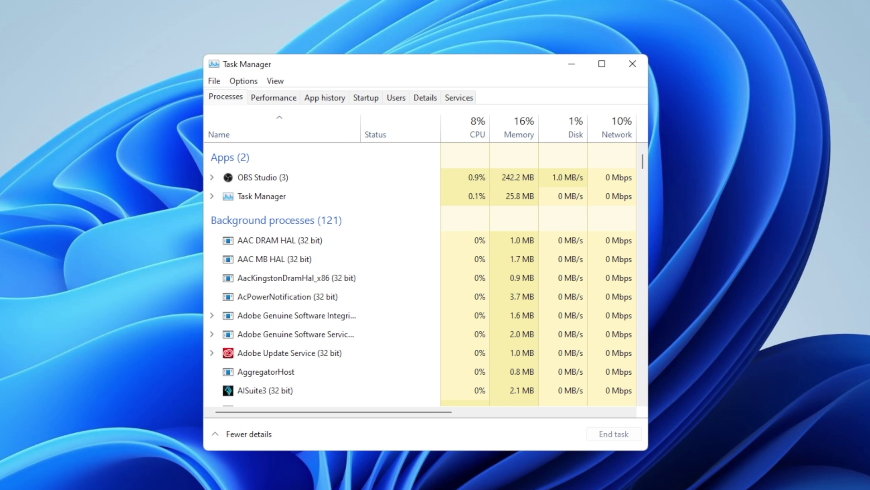
left_click(363, 99)
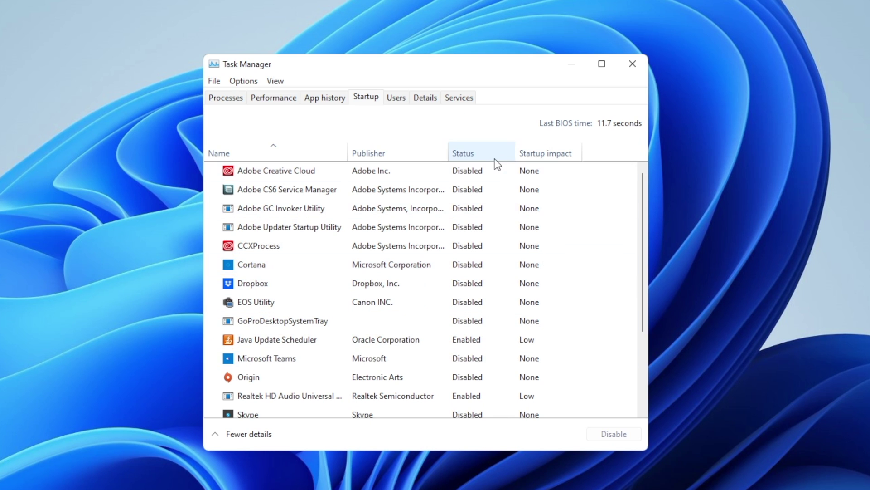
scroll(474, 281, "down", 2)
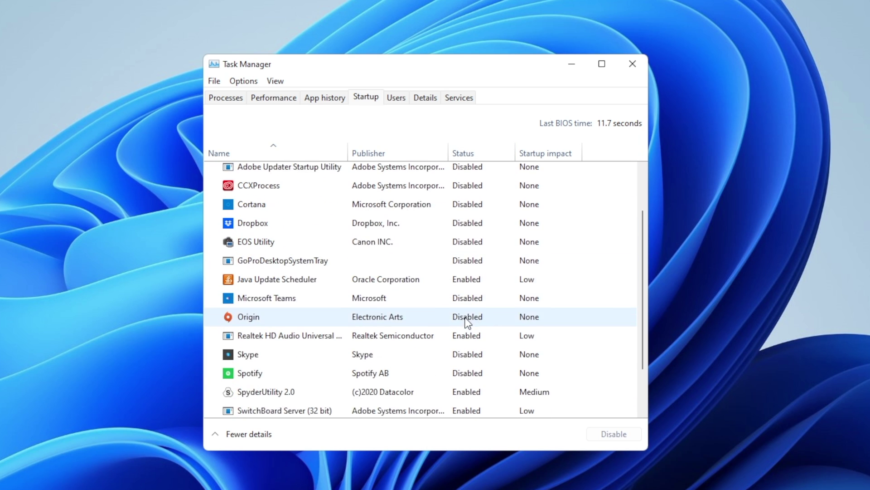
left_click(442, 313)
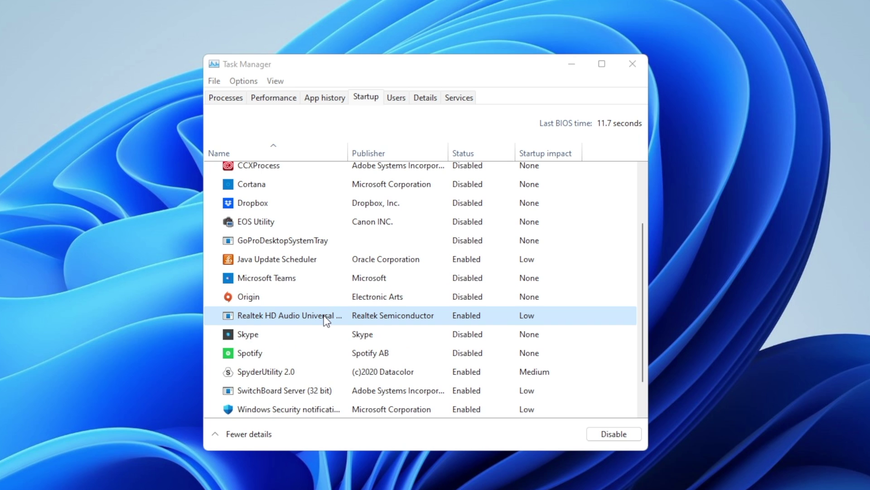
right_click(370, 316)
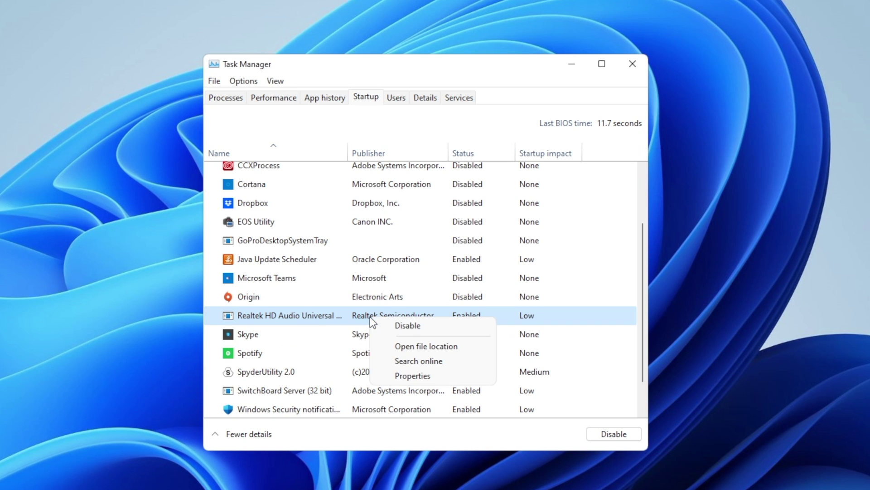
left_click(445, 326)
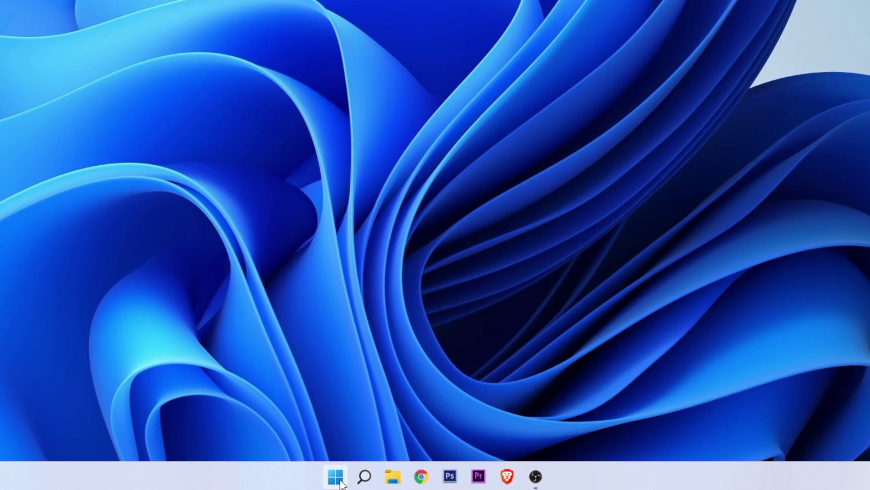
- Show the Uninstall option for balenaEtcher 1.5.109 in Apps & features
right_click(385, 482)
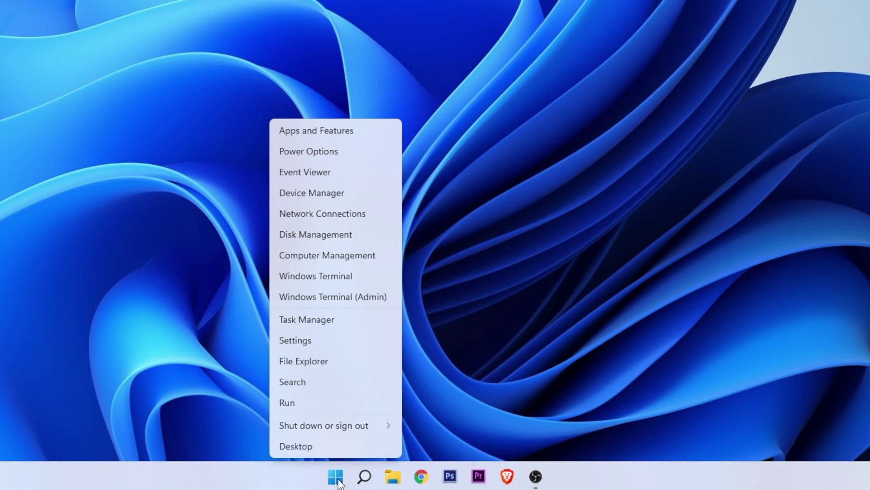
left_click(306, 342)
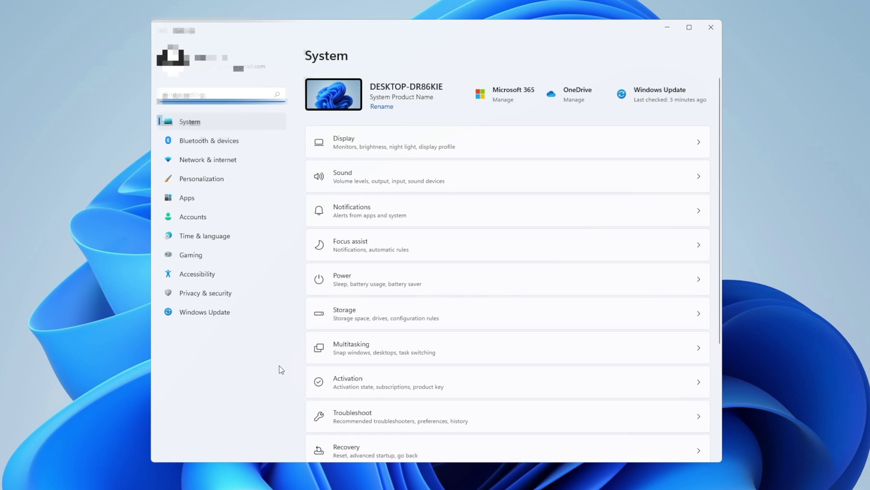
left_click(192, 201)
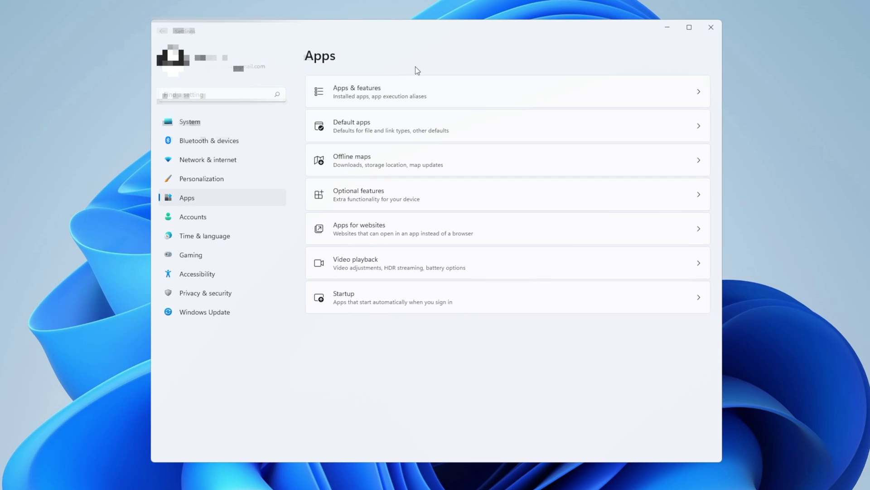
left_click(381, 93)
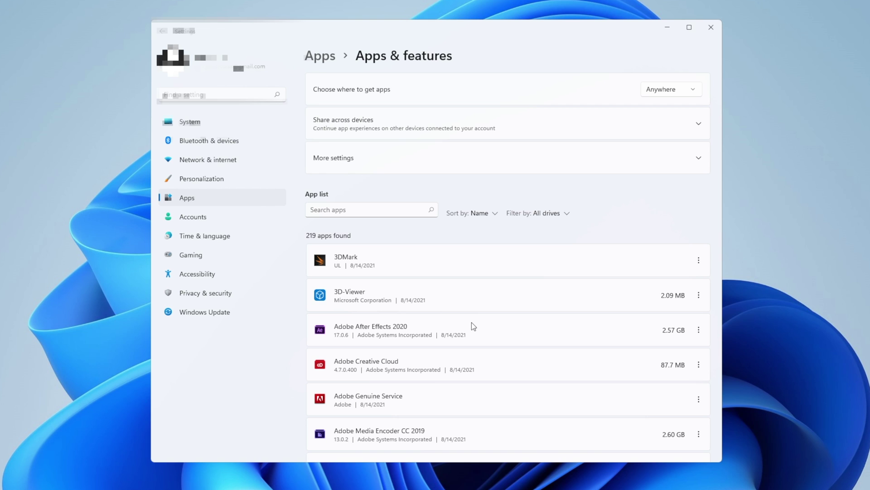
scroll(476, 313, "down", 10)
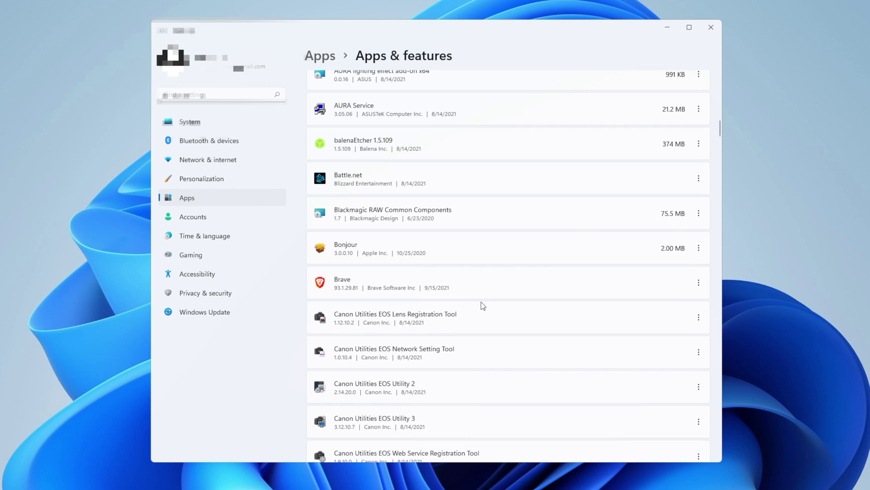
left_click(698, 143)
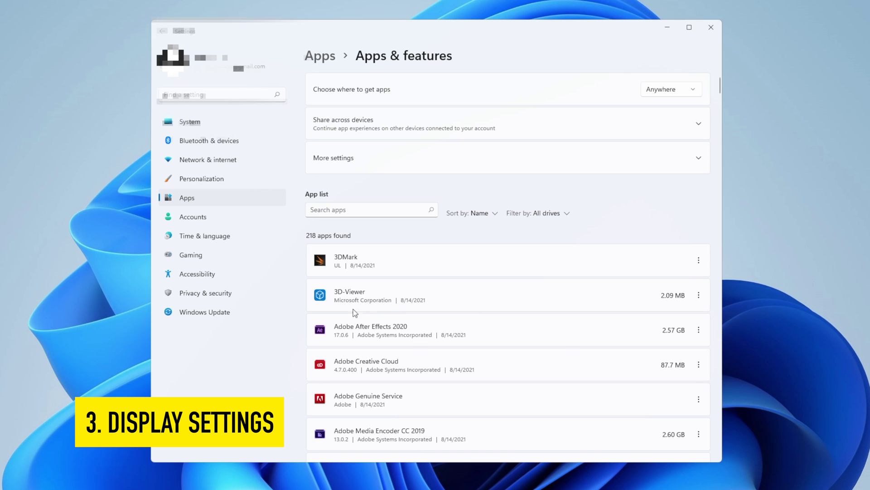
- Turn on HDR keeping 2560 × 1440, and check the 144 Hz refresh rate in Advanced display
left_click(178, 126)
left_click(440, 146)
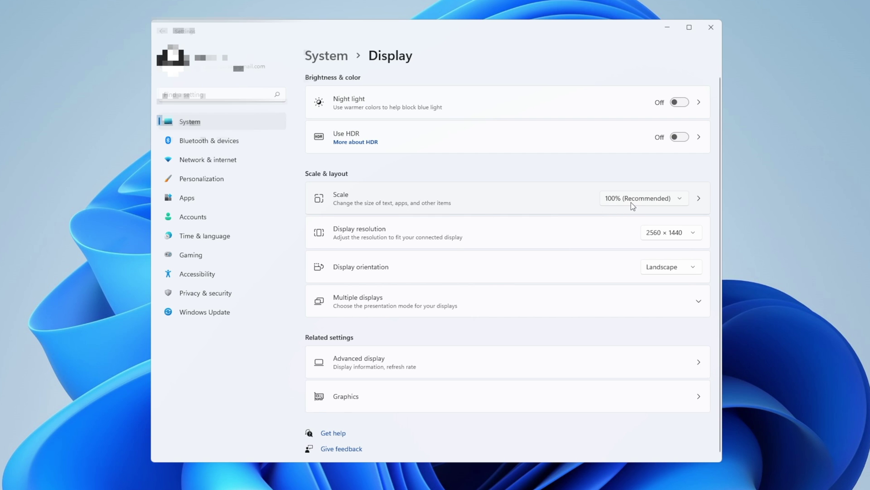
left_click(666, 233)
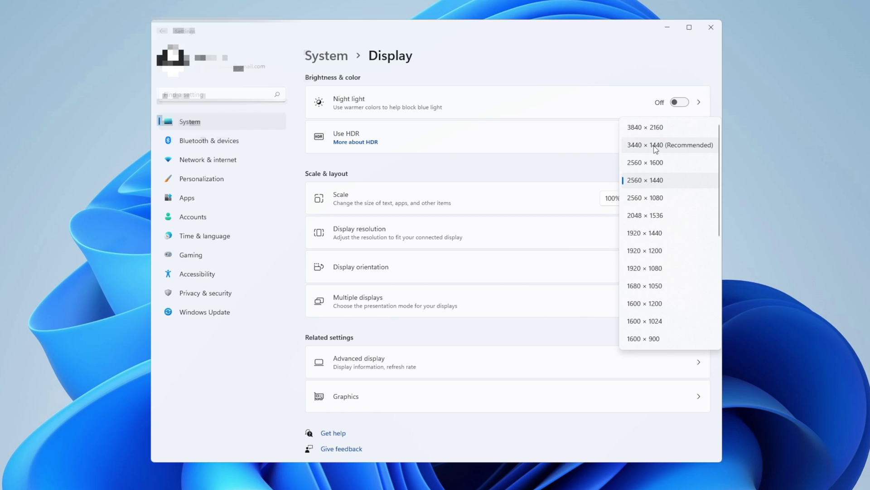
left_click(457, 153)
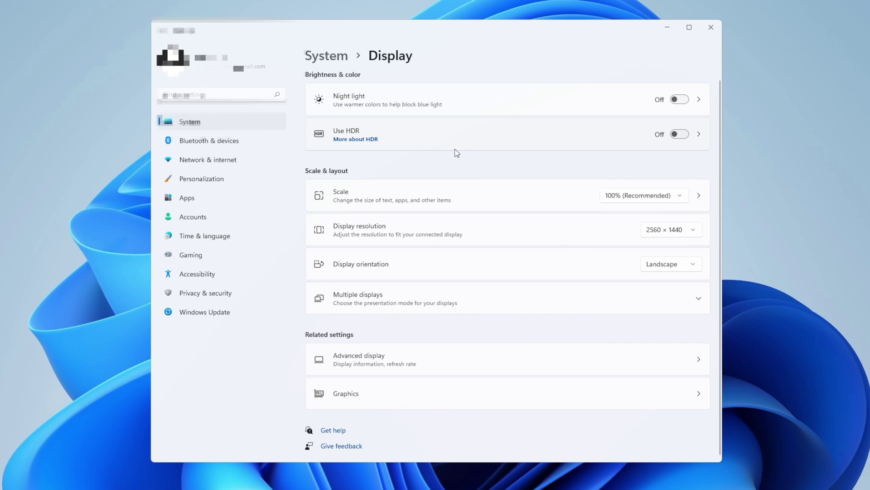
left_click(682, 134)
left_click(440, 356)
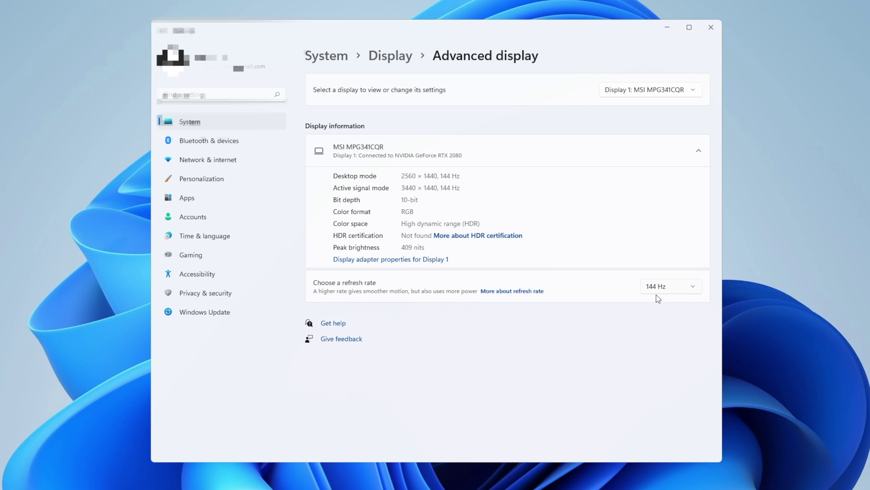
left_click(685, 291)
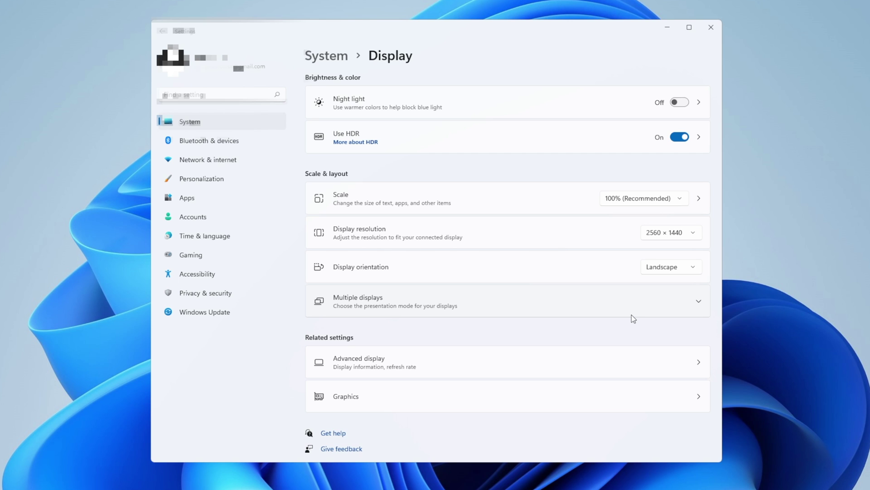
- Find 'POWER' in search and list the additional power plans, including Ultimate Performance
left_click(710, 29)
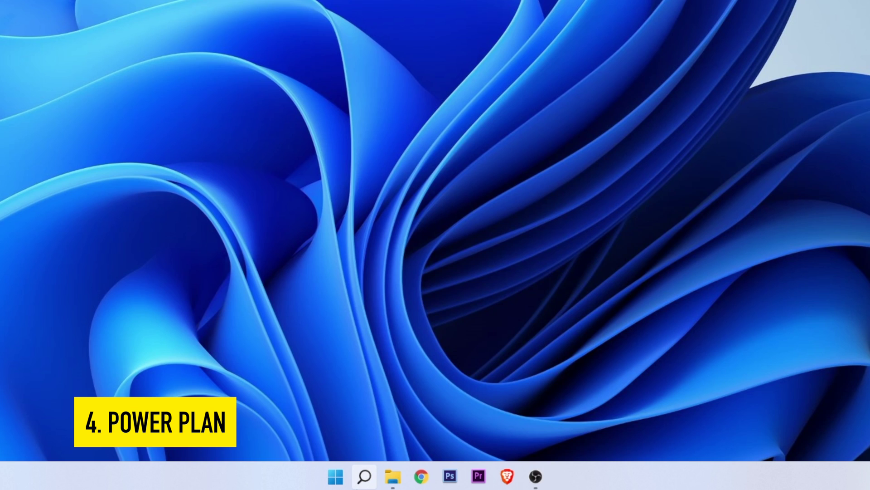
left_click(364, 481)
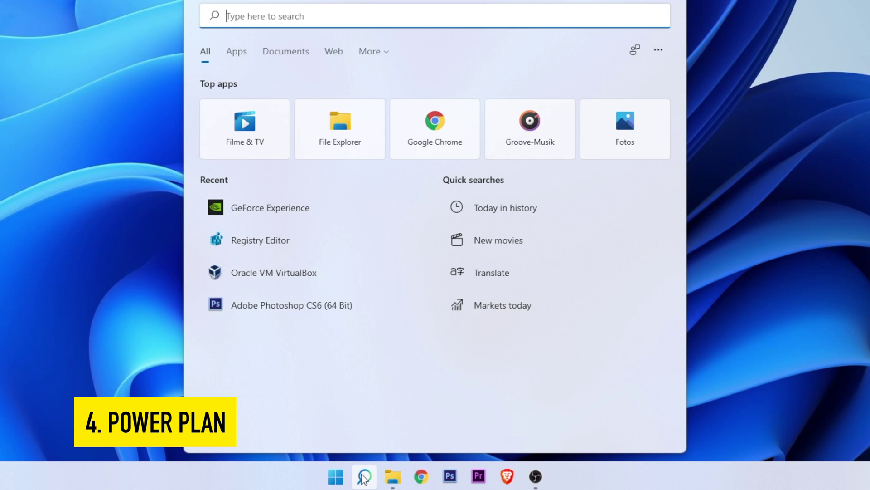
type("POWER")
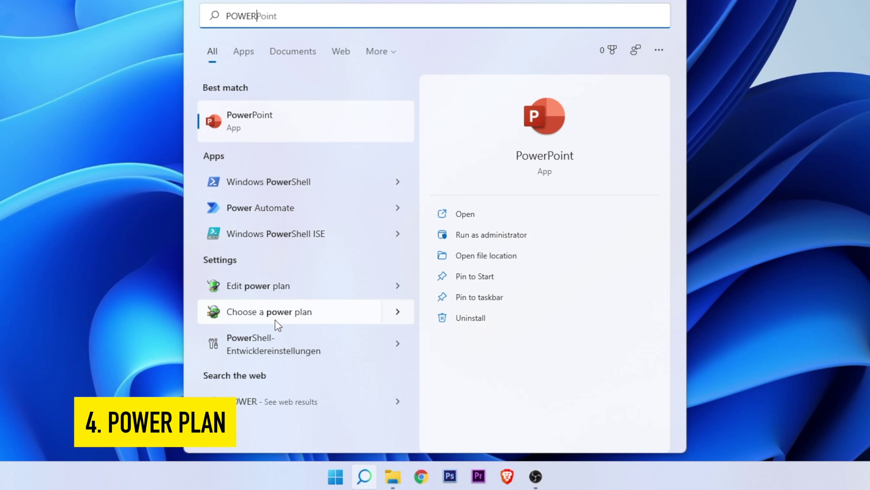
left_click(313, 318)
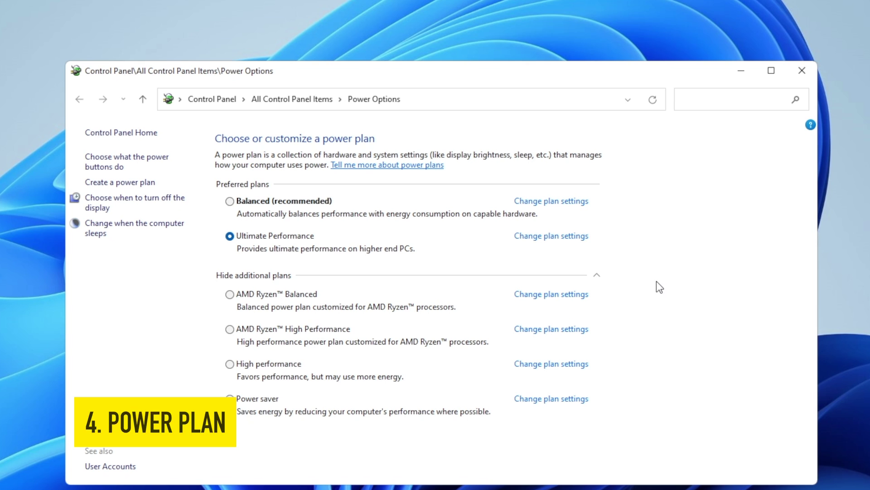
left_click(597, 277)
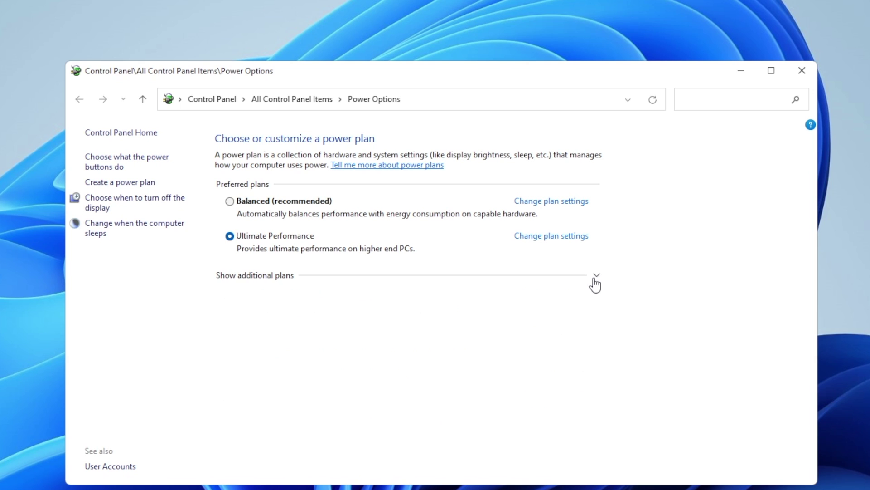
left_click(597, 277)
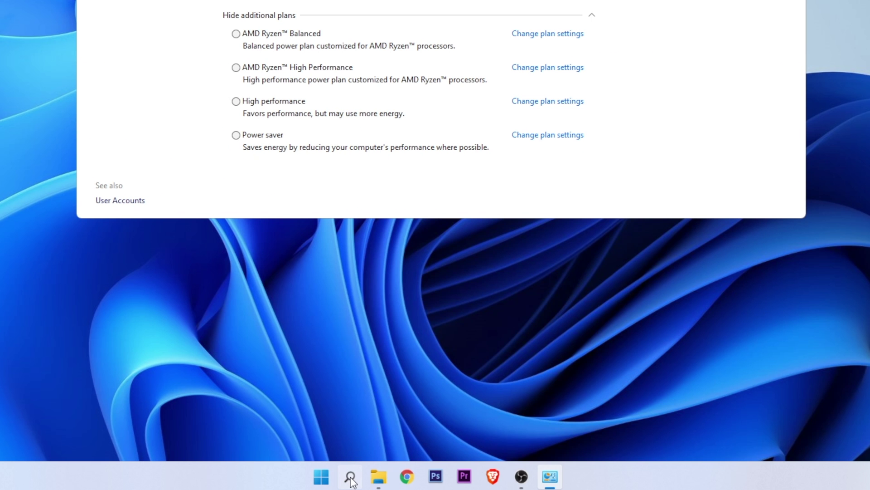
- Run powercfg -duplicatescheme in an administrator Command Prompt to add an Ultimate Performance plan
left_click(350, 476)
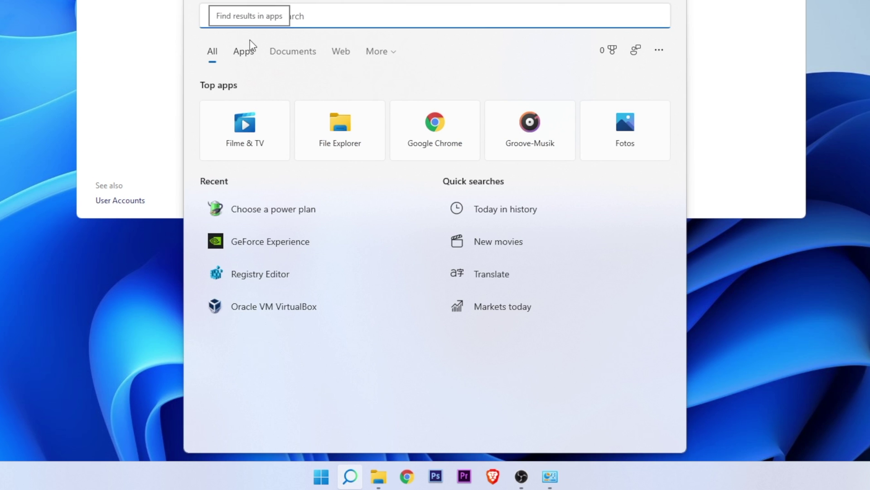
type("CMD")
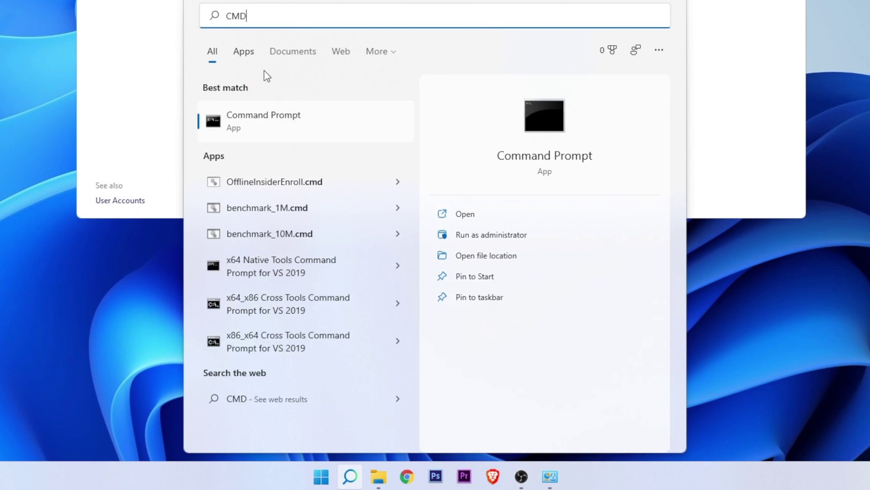
right_click(278, 121)
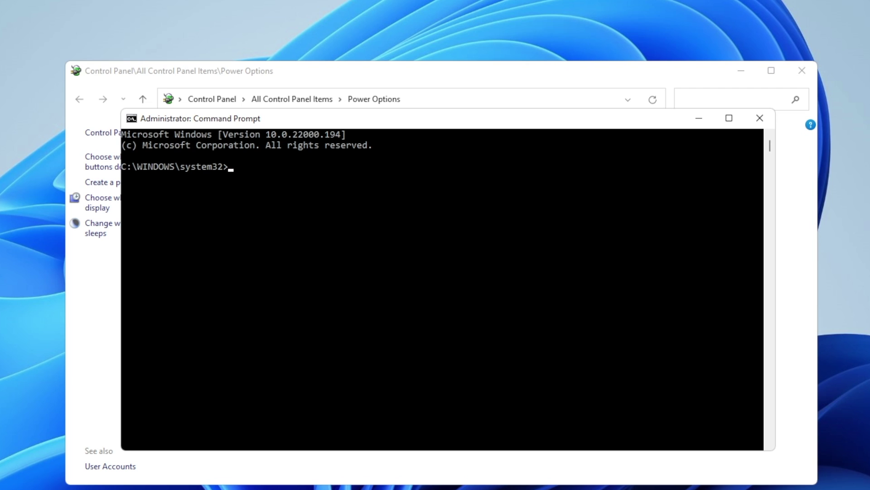
type("powercfg -duplicatescheme e9a42b02-d5df-448d-aa00-03f14749eb61")
key("Return")
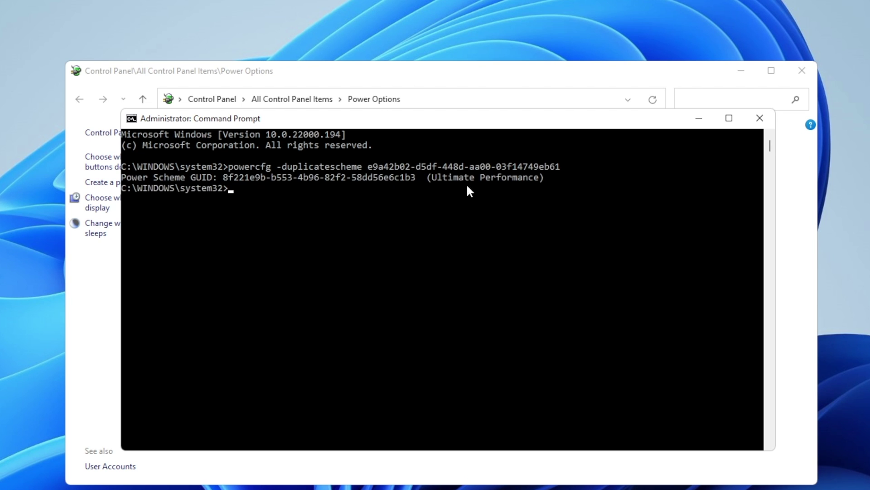
left_click(760, 120)
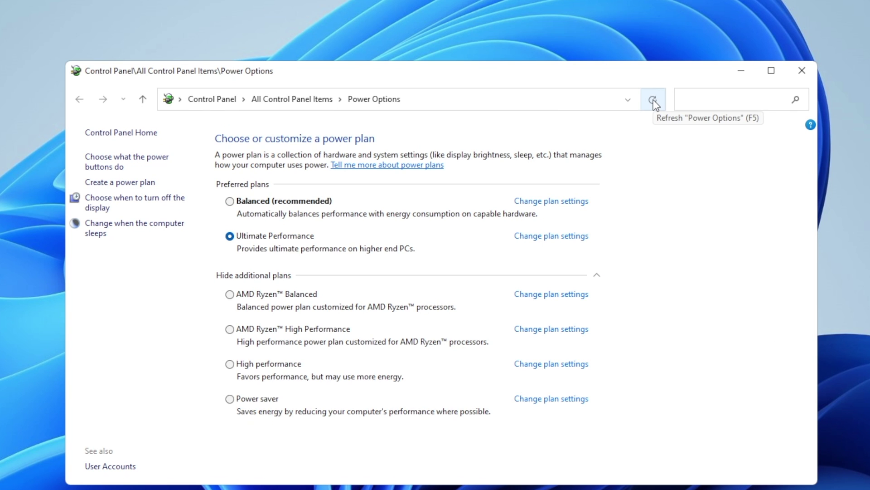
- Refresh the power plans and stop the controller button from opening Xbox Game Bar
left_click(654, 99)
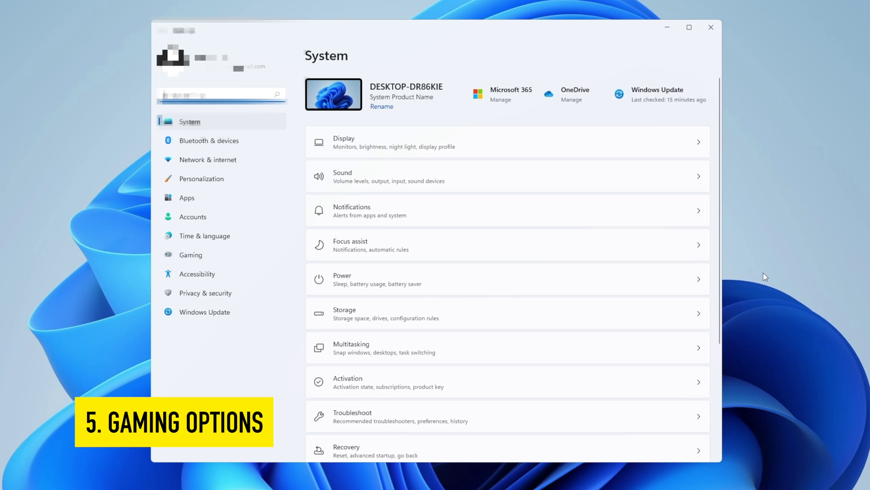
left_click(200, 257)
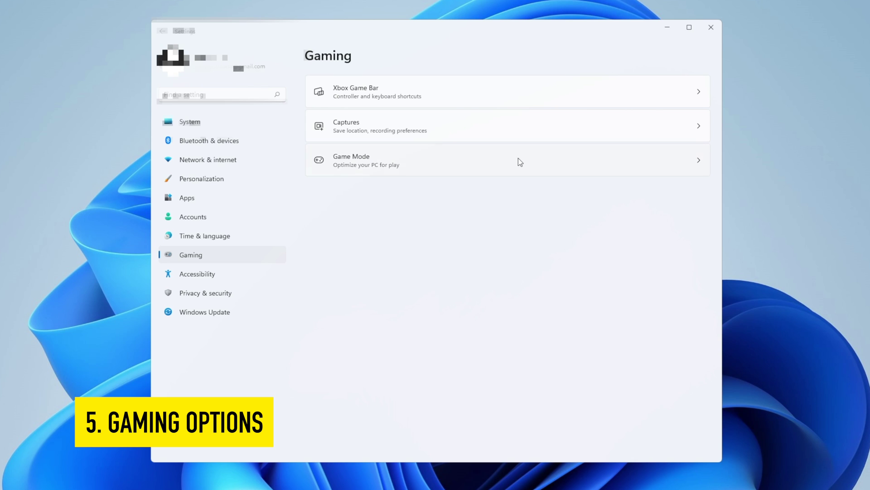
left_click(496, 89)
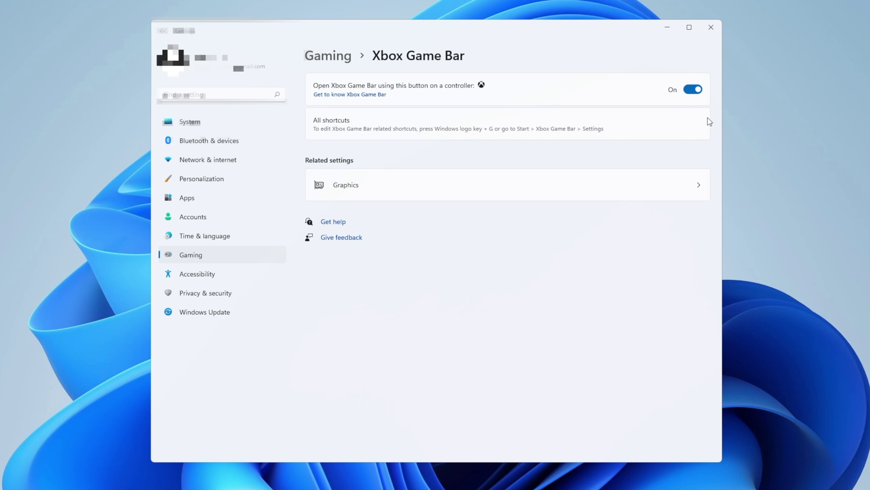
left_click(694, 90)
left_click(327, 55)
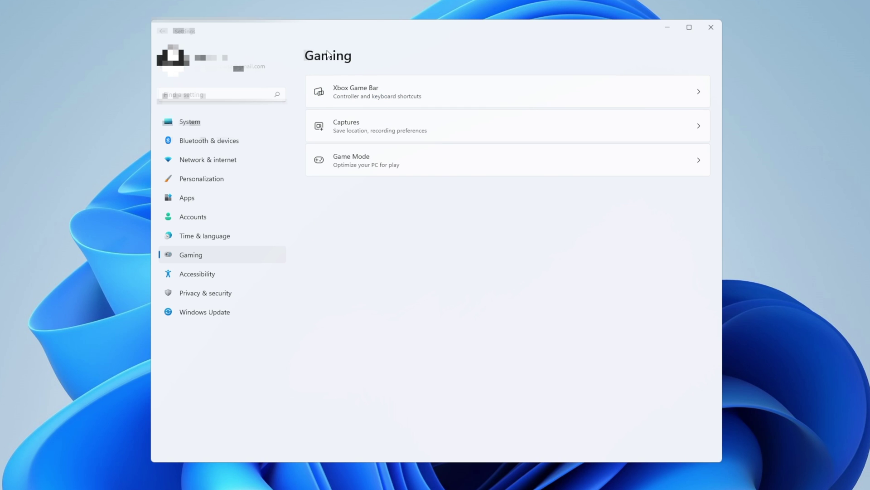
- Turn off Record what happened, game audio capture and mouse cursor capture
left_click(392, 125)
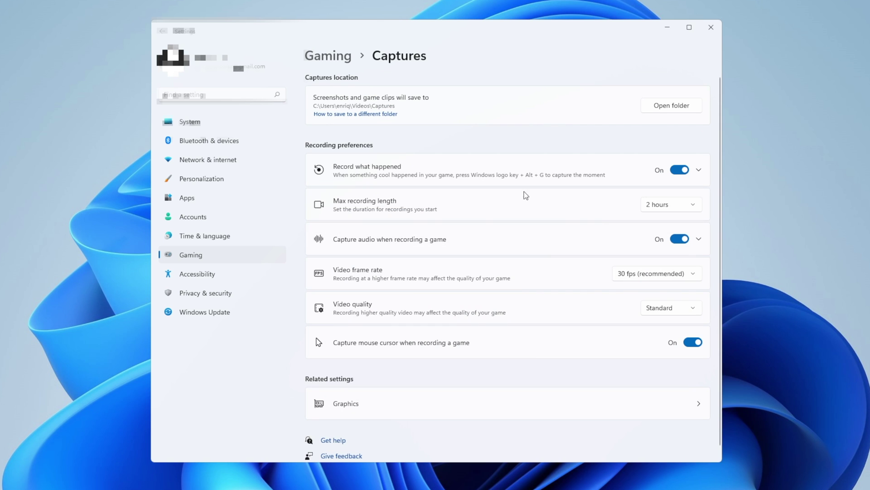
left_click(680, 172)
left_click(675, 241)
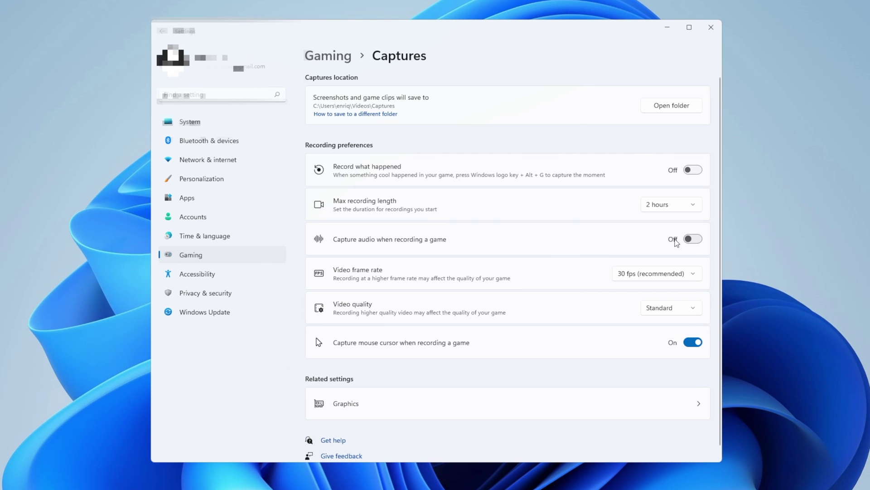
left_click(695, 343)
left_click(319, 59)
left_click(410, 164)
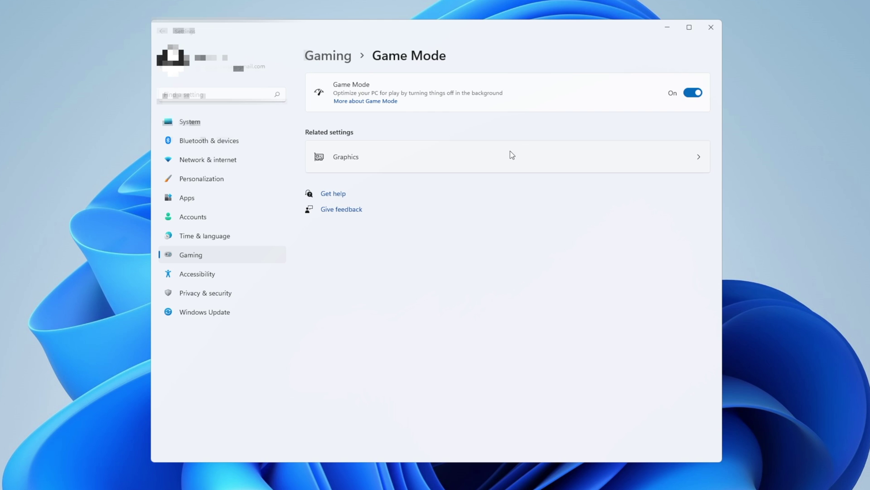
- Set No Man's Sky's graphics preference to High performance and save it
left_click(450, 162)
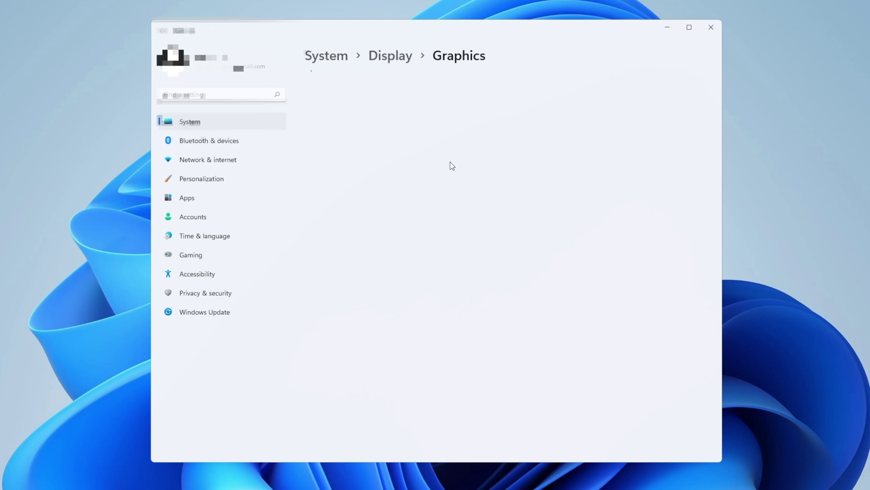
scroll(454, 136, "down", 5)
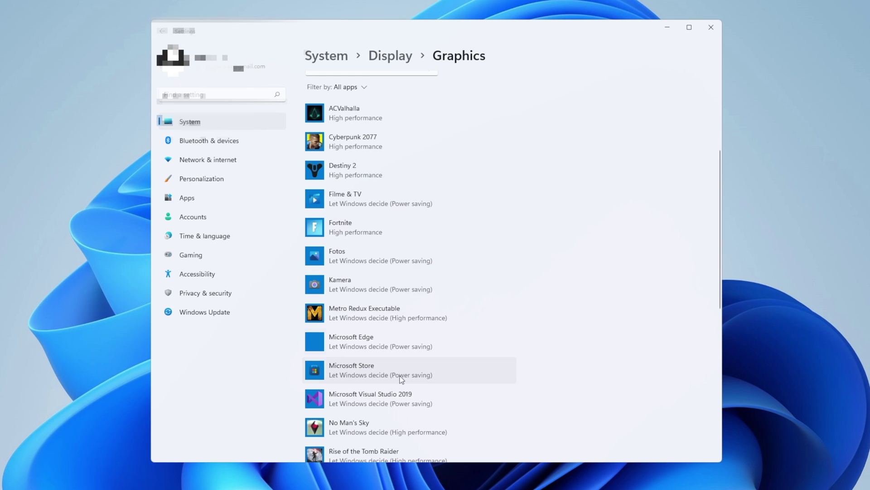
scroll(530, 317, "down", 4)
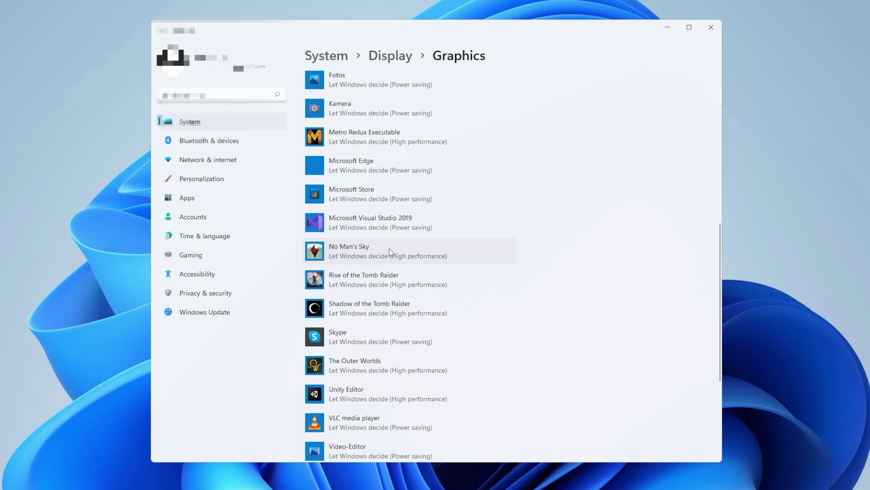
left_click(328, 245)
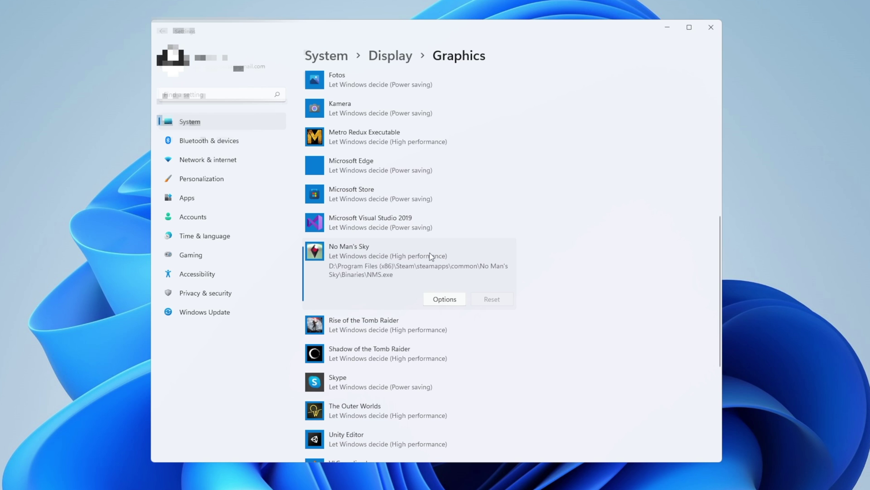
left_click(445, 300)
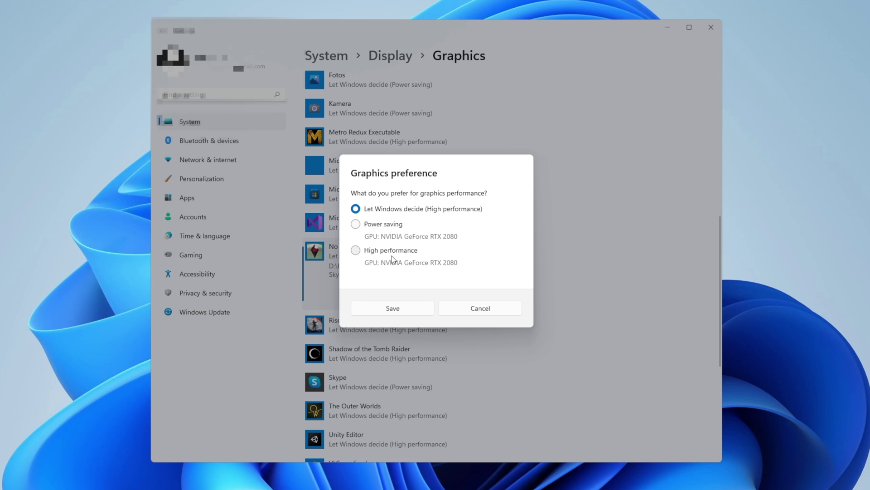
left_click(358, 250)
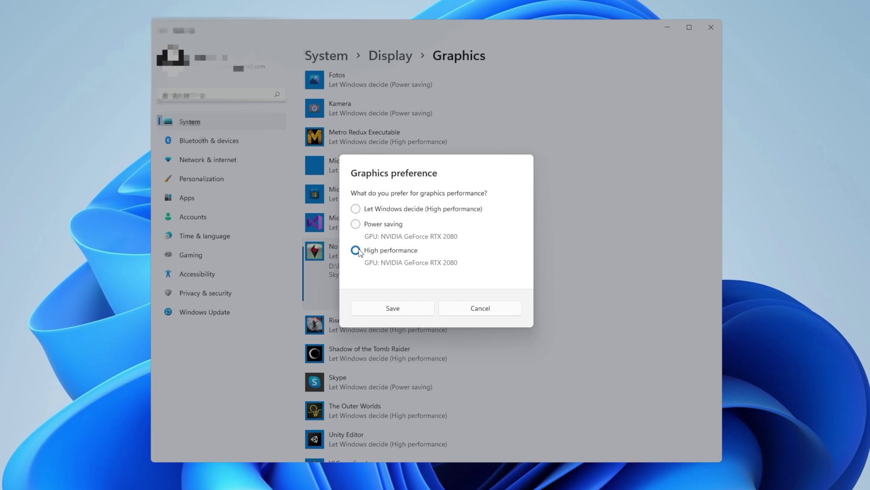
left_click(392, 308)
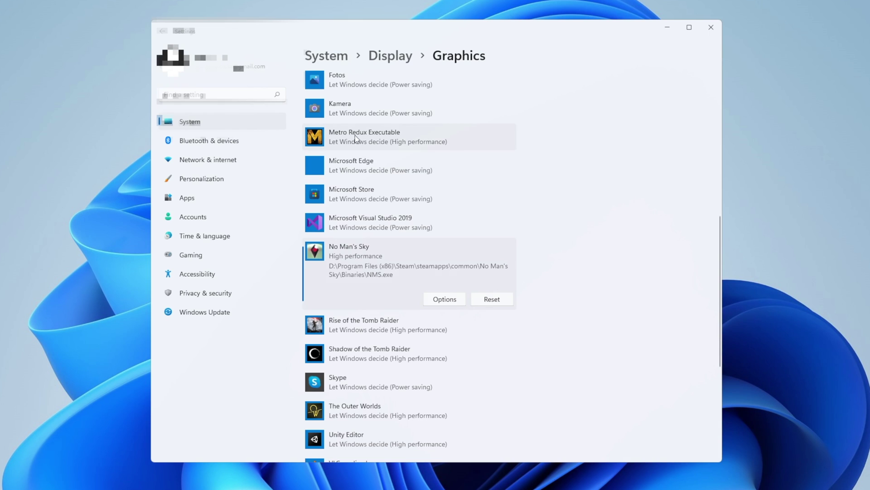
scroll(366, 273, "down", 3)
scroll(366, 273, "down", 2)
scroll(375, 290, "up", 10)
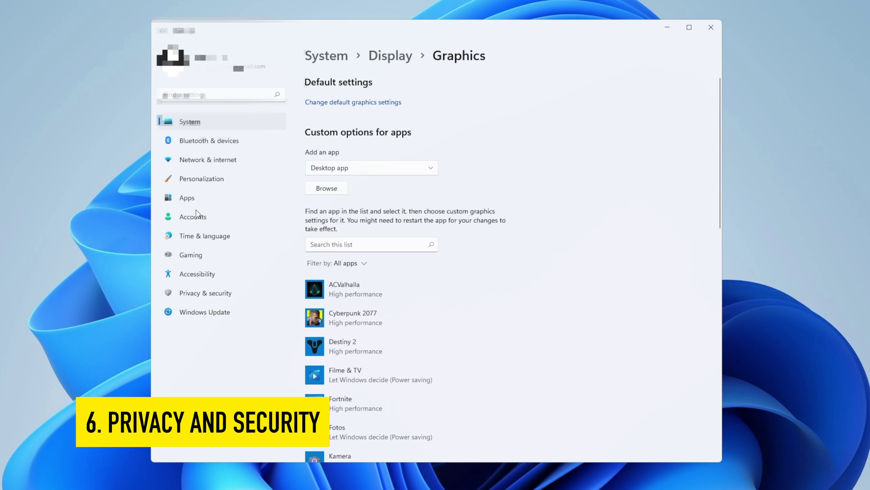
- Review the Diagnostics & feedback and General privacy pages, then scroll to Location
left_click(204, 293)
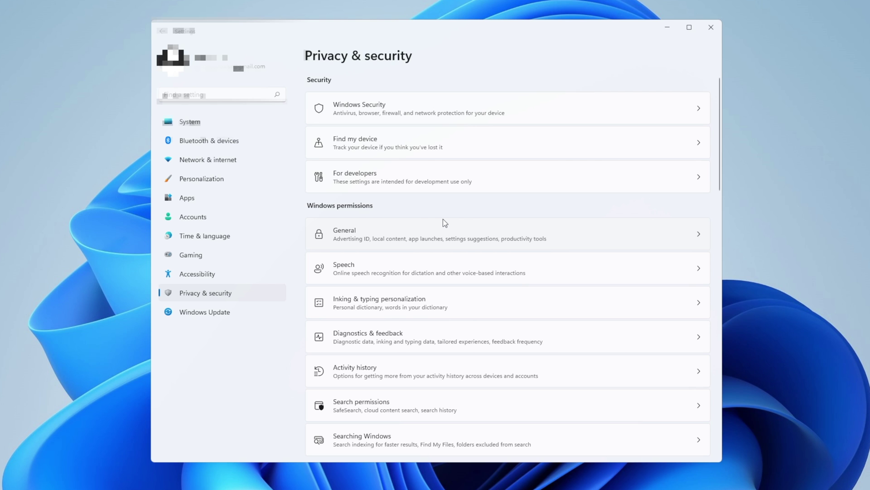
left_click(398, 341)
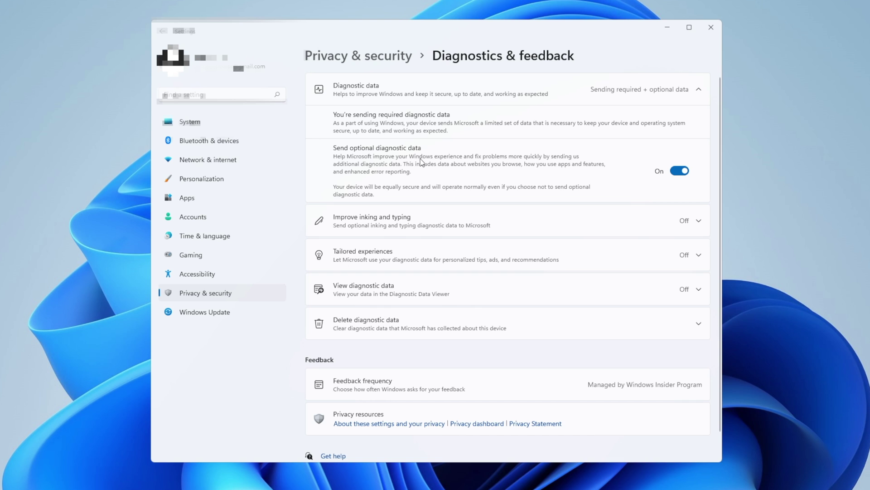
key("alt+Left")
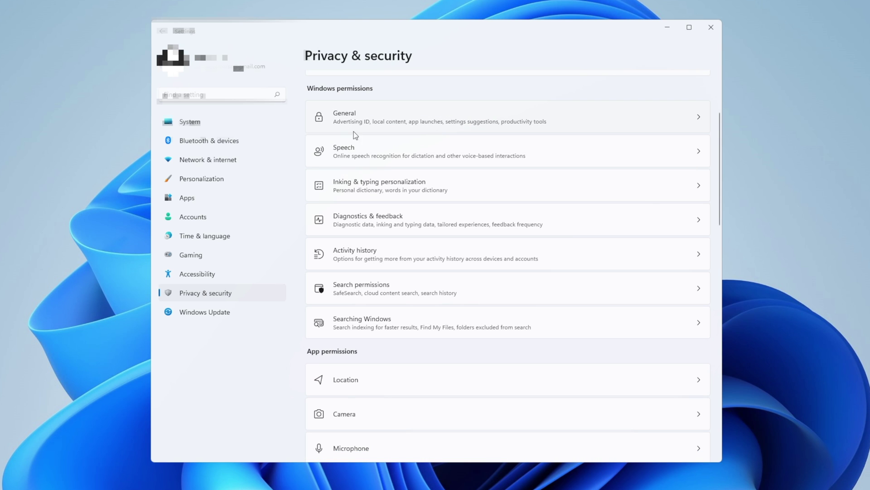
left_click(377, 120)
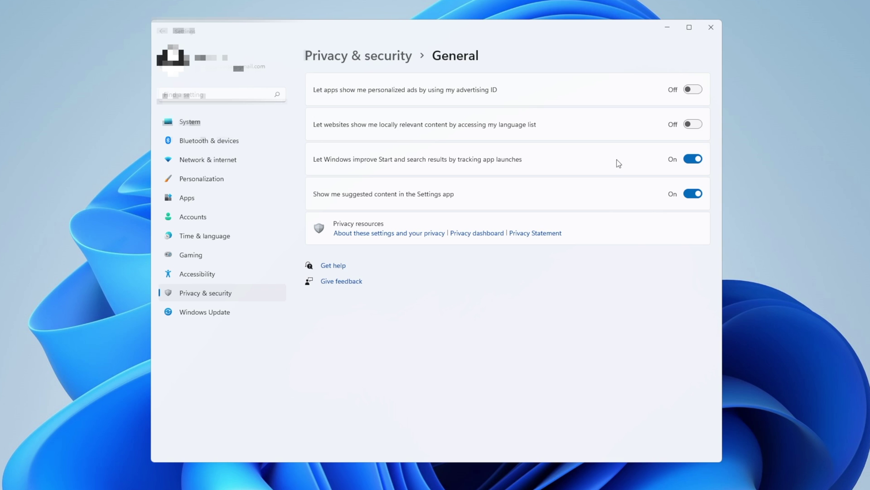
key("alt+Left")
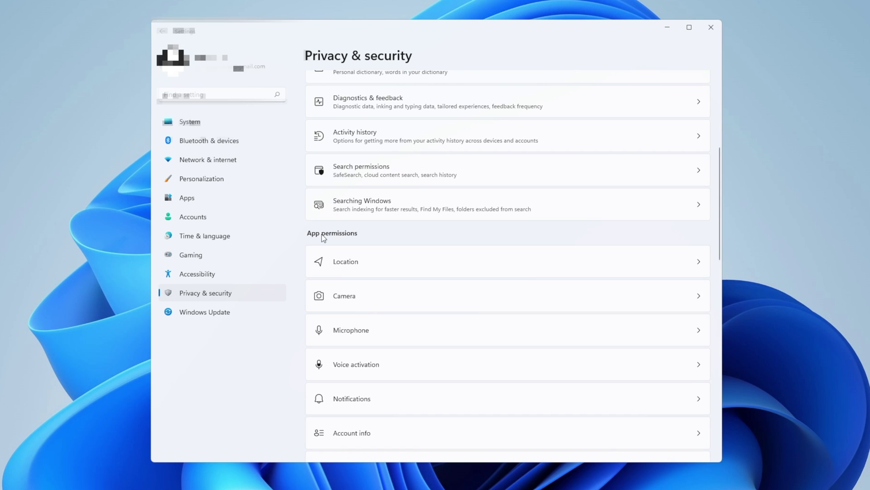
scroll(605, 297, "down", 1)
- Review Location permissions, then Camera permissions: camera access on, OneNote and Sonic Studio 3 blocked
left_click(503, 210)
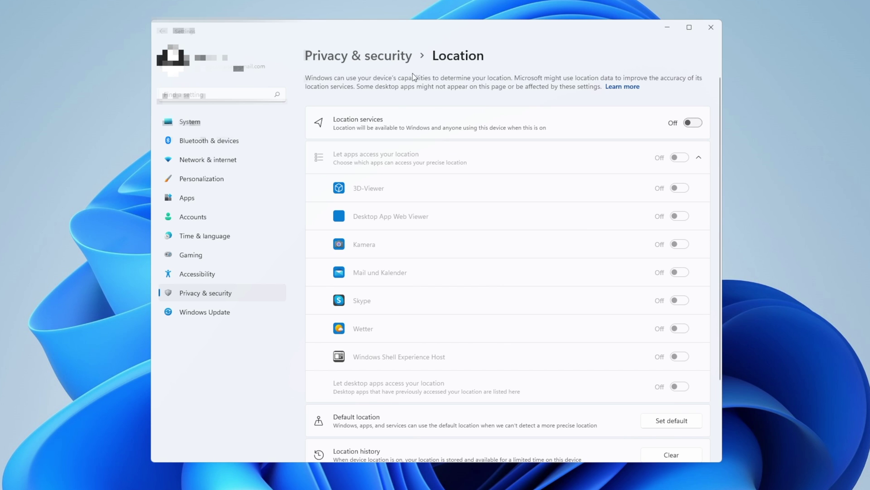
scroll(466, 226, "down", 1)
key("alt+Left")
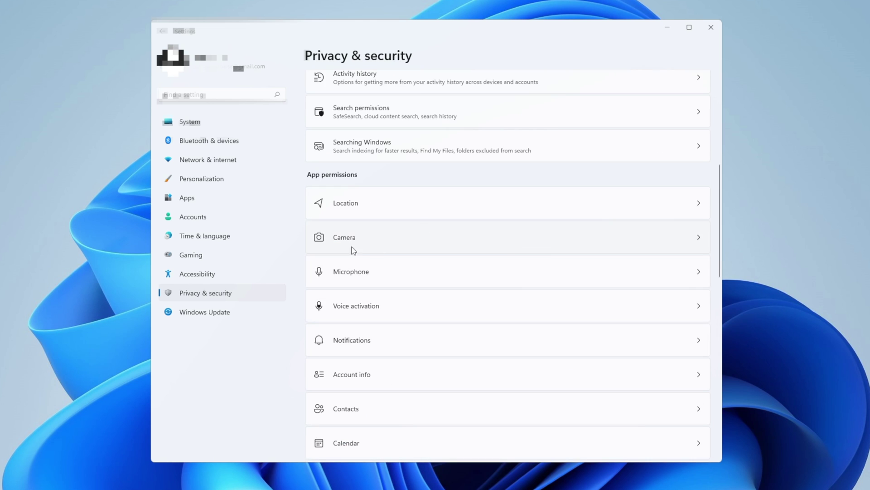
left_click(418, 244)
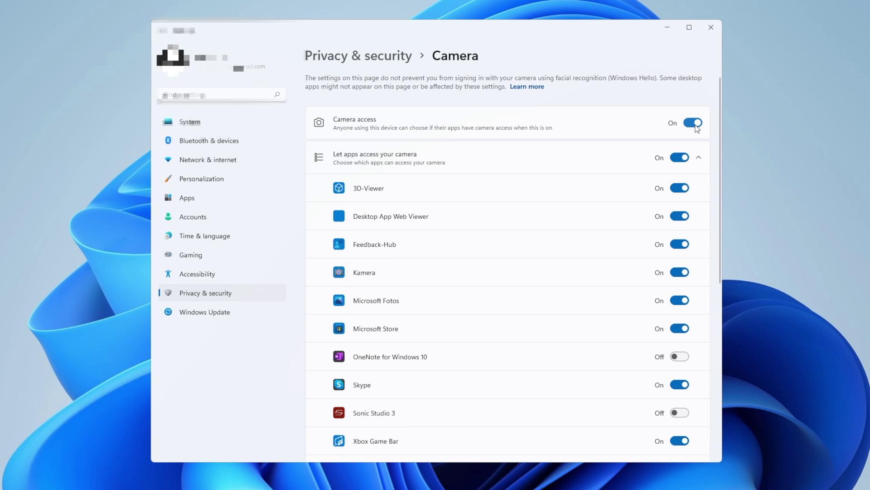
scroll(452, 362, "down", 3)
scroll(526, 272, "up", 2)
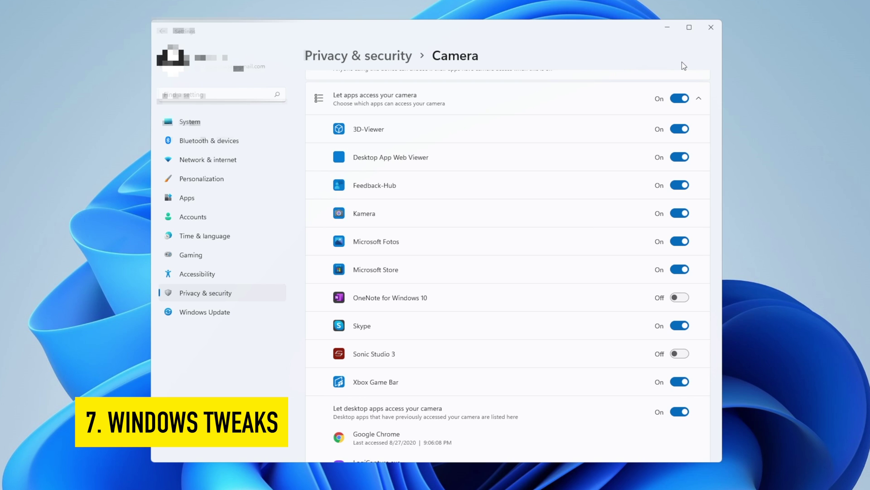
- Turn off notifications under System > Notifications
key("alt+Left")
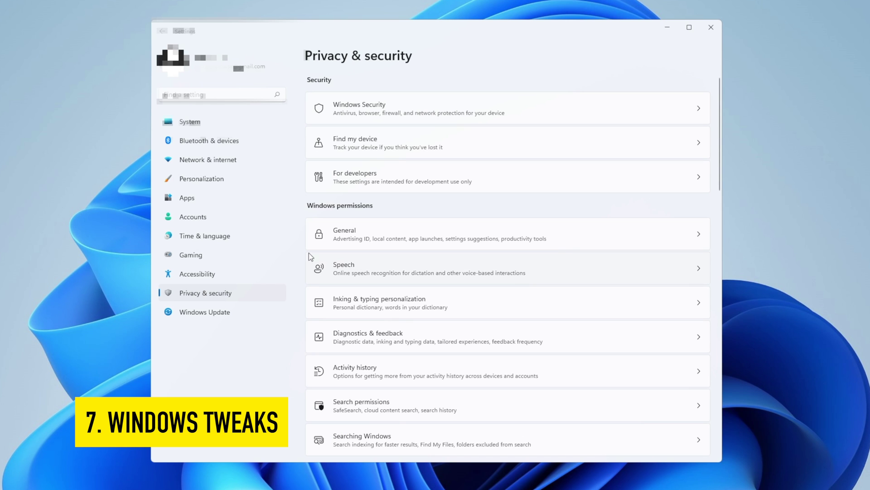
left_click(190, 123)
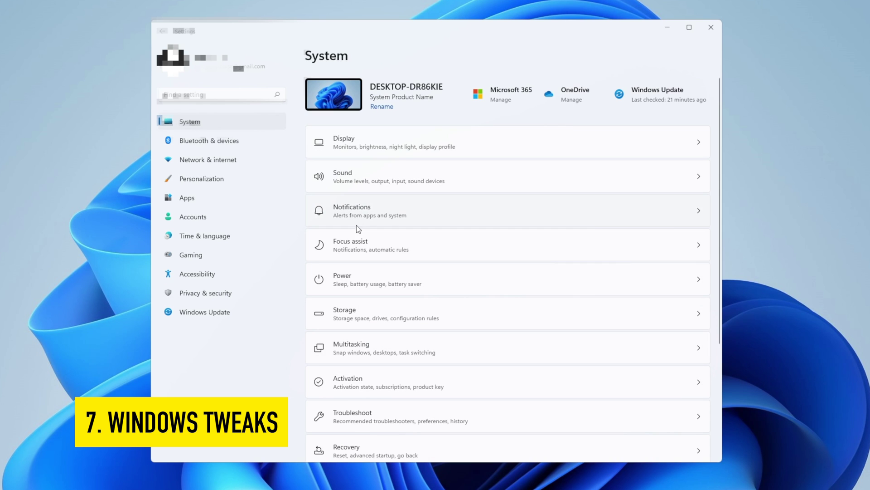
left_click(357, 220)
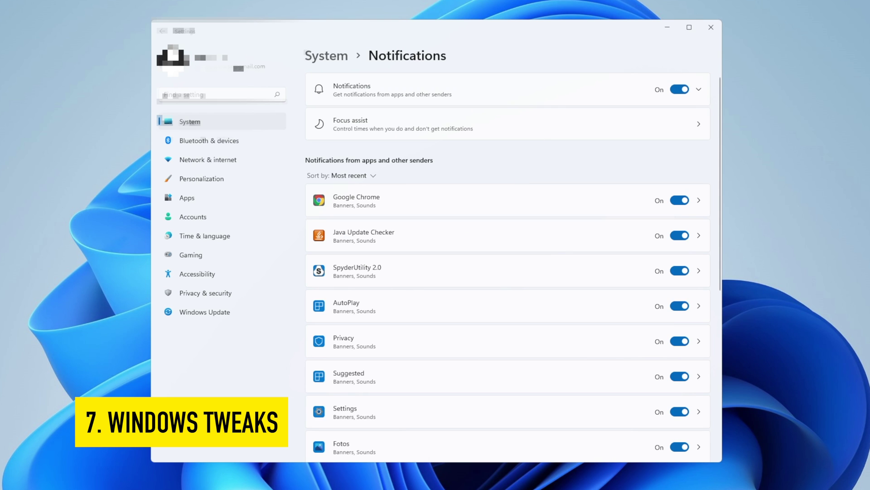
left_click(680, 89)
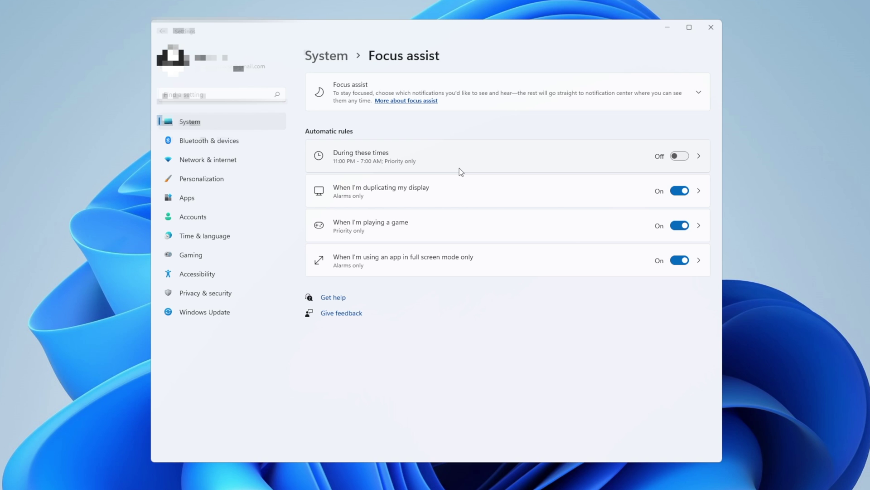
- Turn off Snap windows under System > Multitasking
left_click(331, 59)
scroll(487, 325, "down", 4)
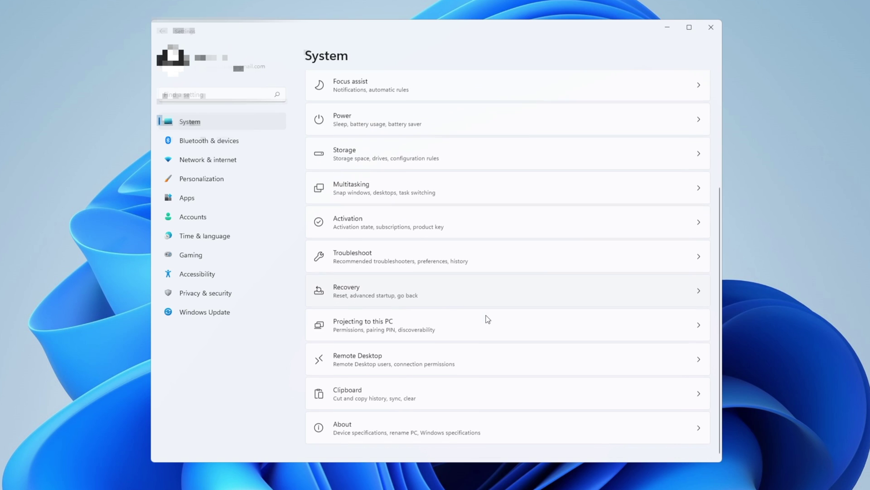
left_click(361, 186)
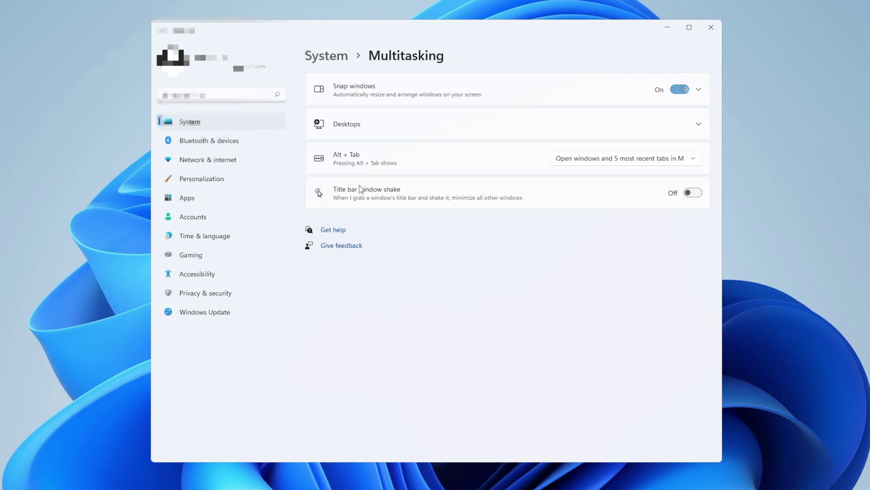
left_click(681, 90)
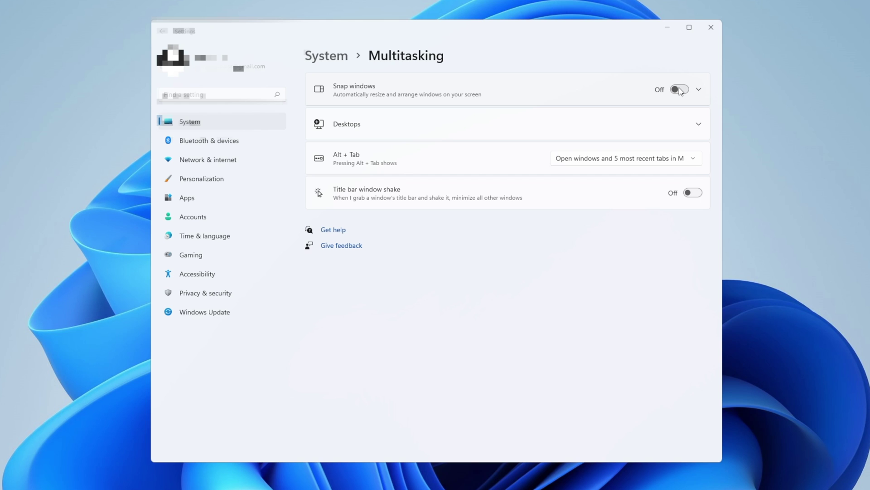
- Check on the System > Remote Desktop page that Remote Desktop is off
left_click(319, 57)
scroll(385, 363, "down", 5)
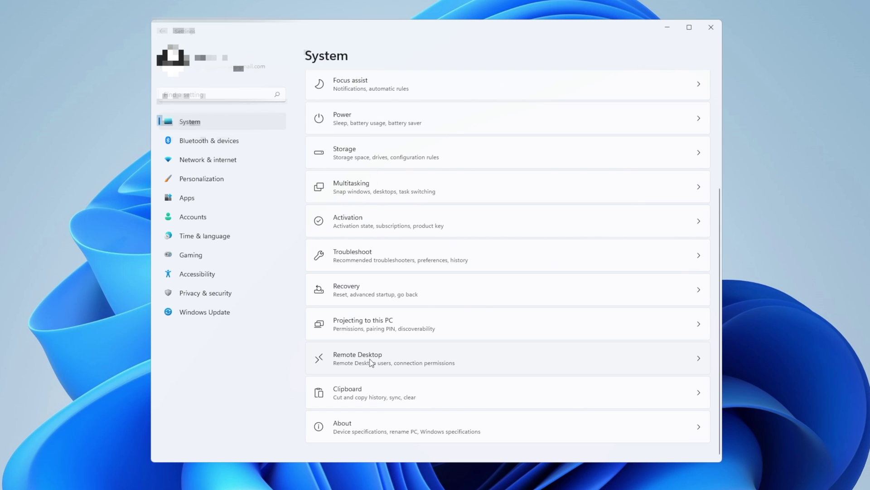
left_click(371, 362)
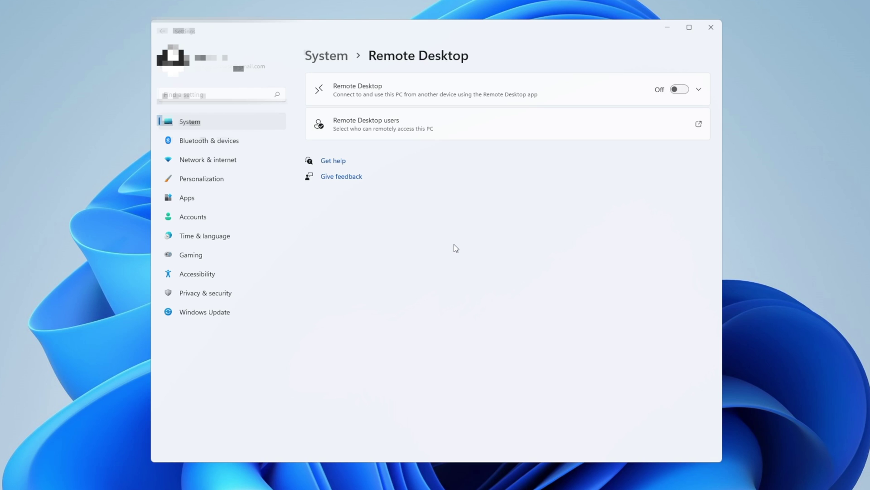
- Keep the desktop background type set to Picture in Personalization > Background
left_click(203, 183)
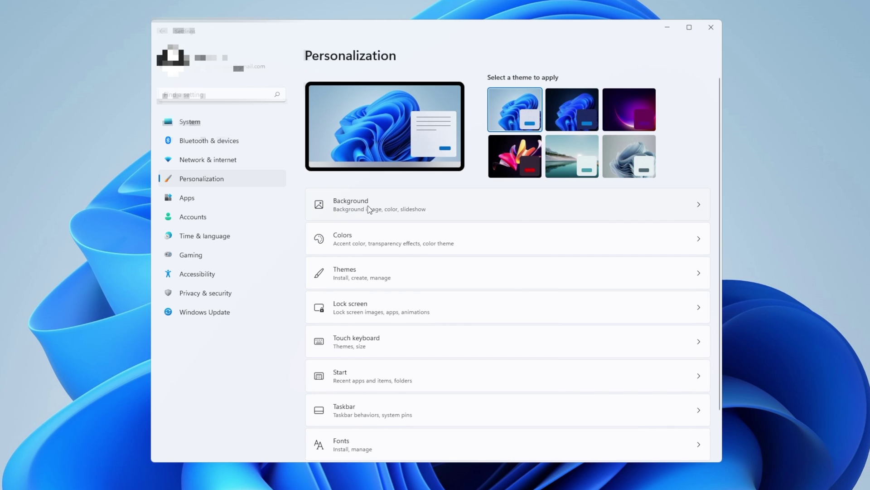
left_click(371, 202)
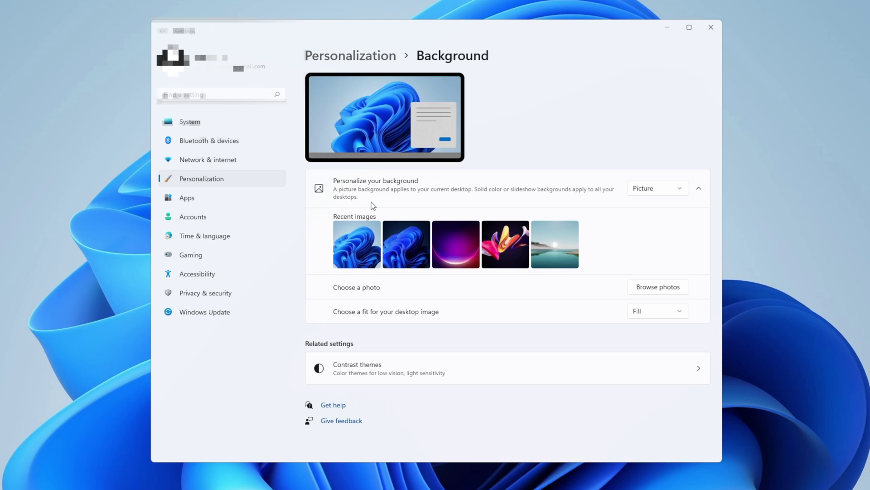
left_click(660, 190)
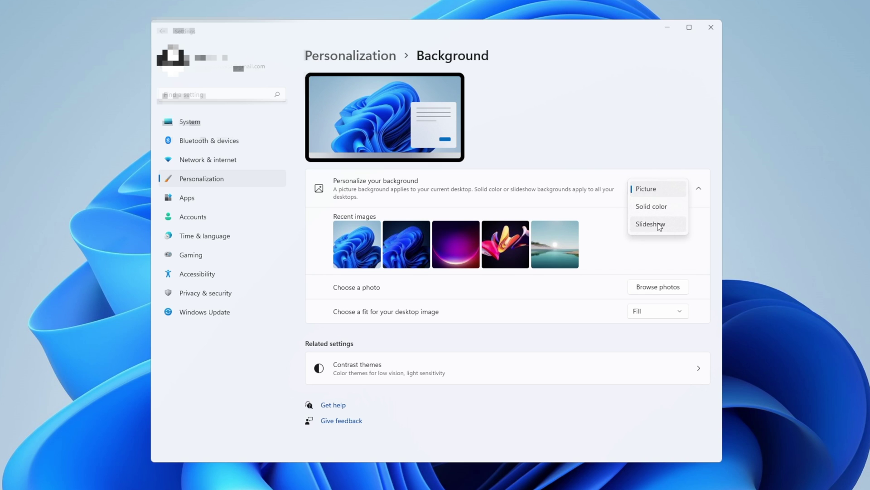
left_click(646, 187)
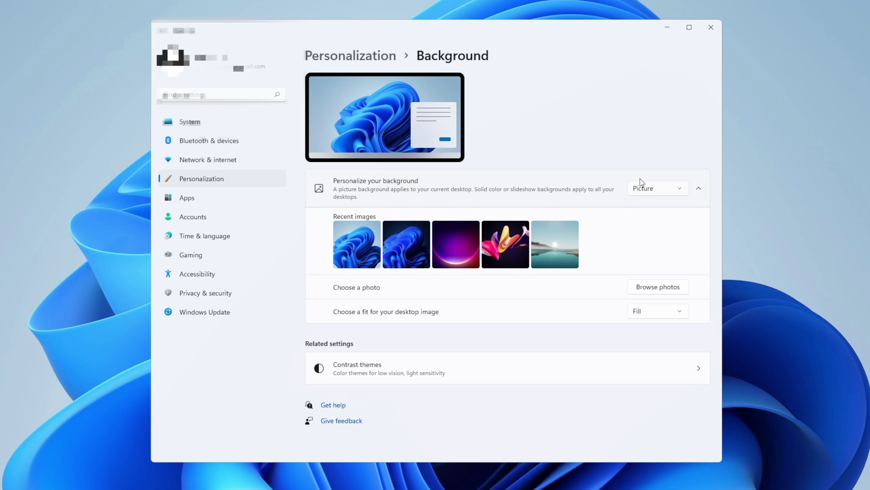
- Switch transparency effects off in Personalization > Colors, keeping Light mode
left_click(350, 55)
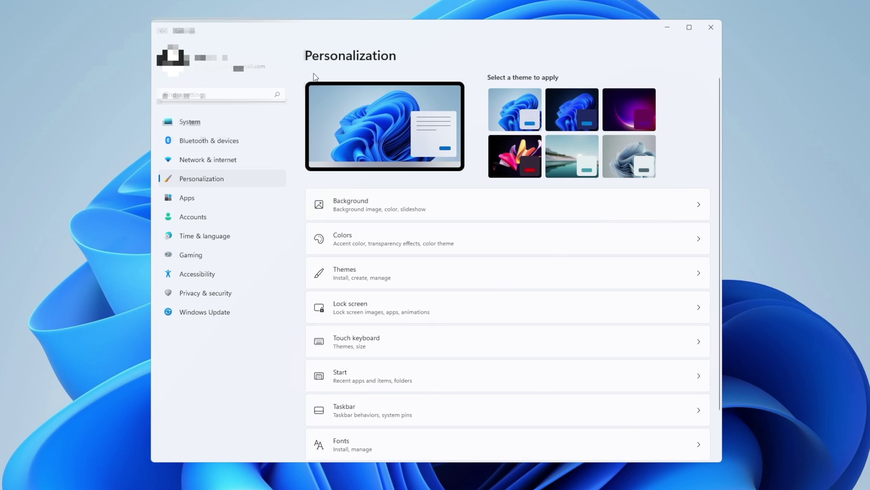
left_click(362, 248)
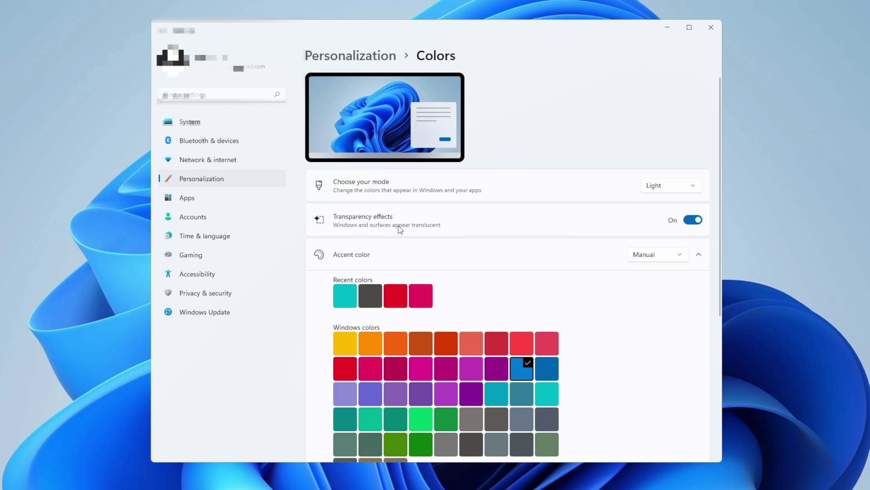
left_click(698, 220)
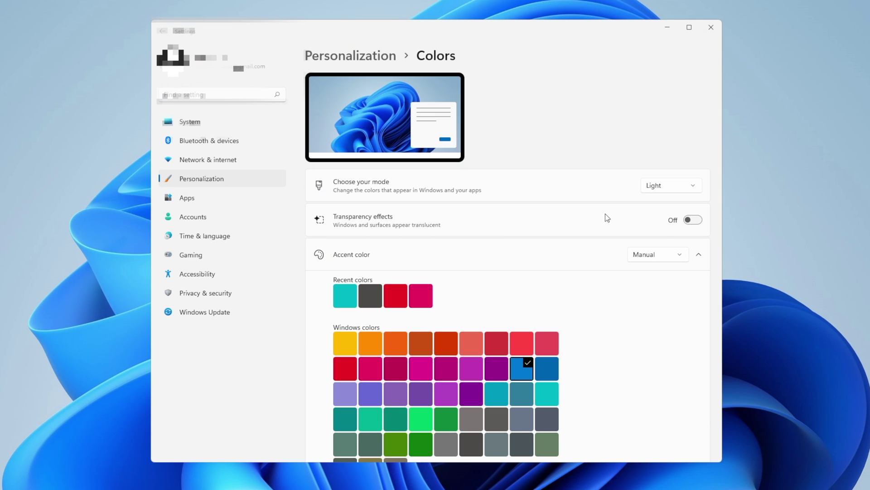
- Check Offline maps, then stop Microsoft Teams and To Do from opening all four website links
left_click(206, 202)
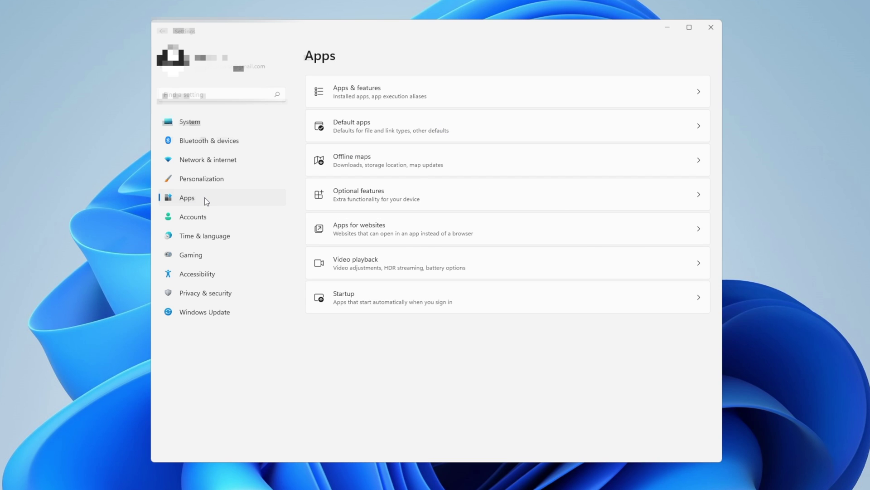
left_click(427, 164)
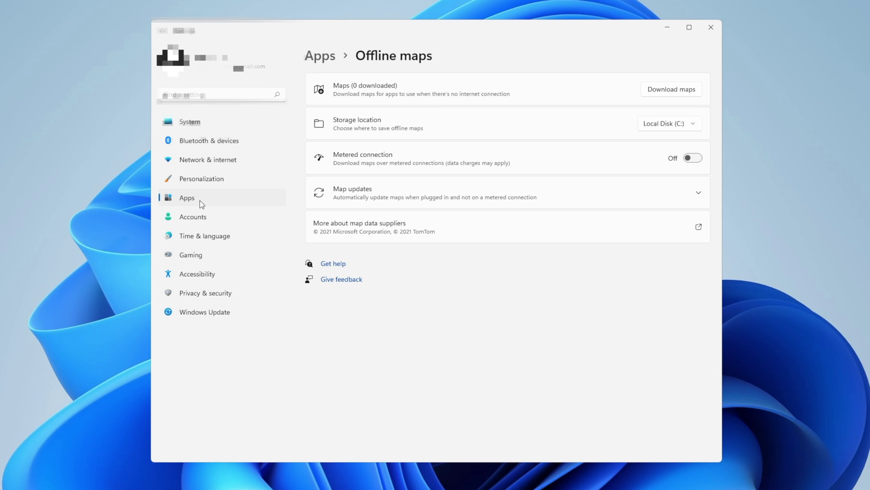
left_click(320, 56)
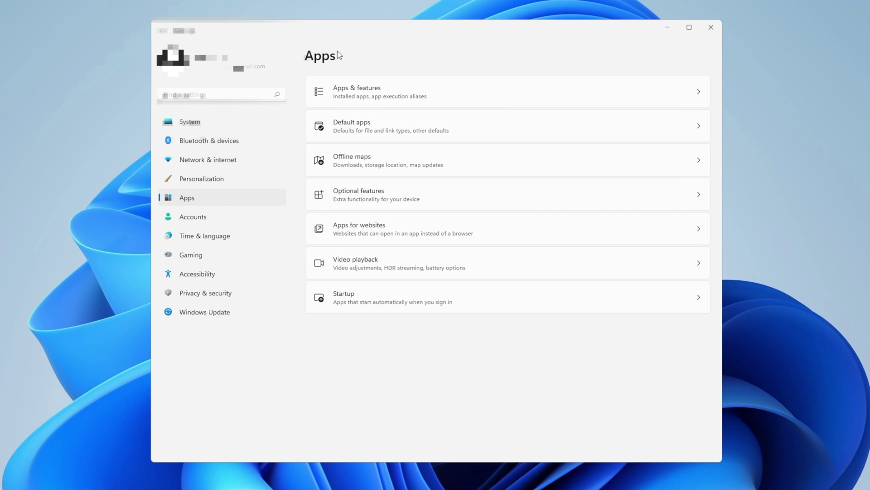
left_click(398, 230)
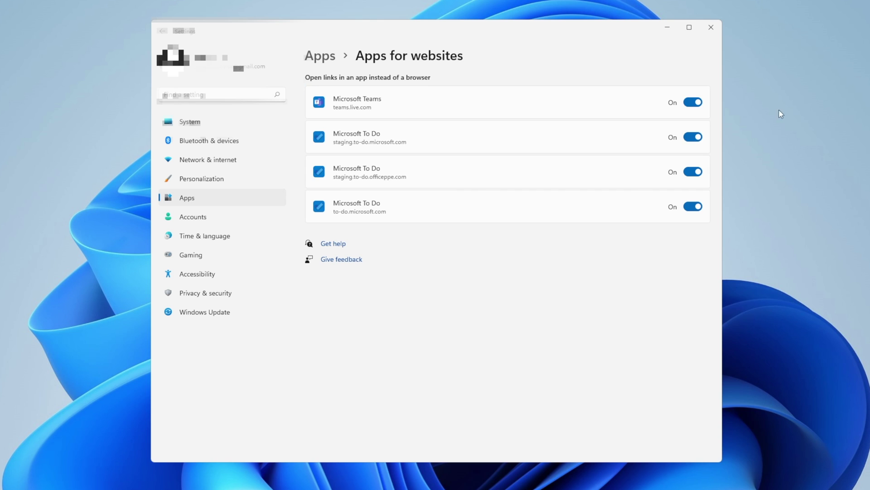
left_click(692, 102)
left_click(692, 137)
left_click(693, 171)
left_click(693, 206)
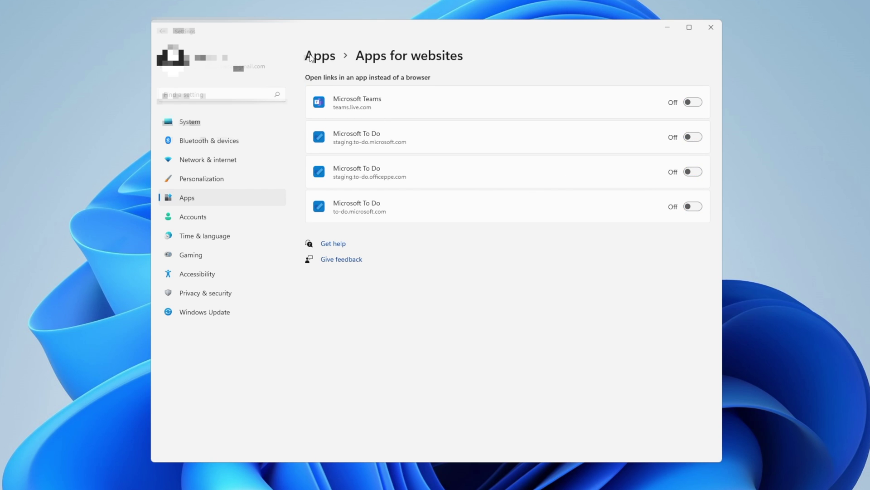
- Set Video playback battery options to Optimize for video quality
left_click(320, 59)
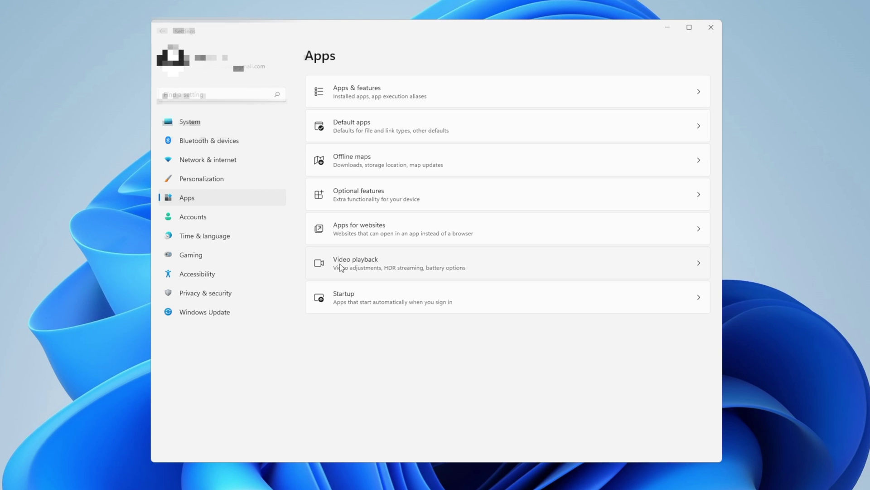
left_click(374, 262)
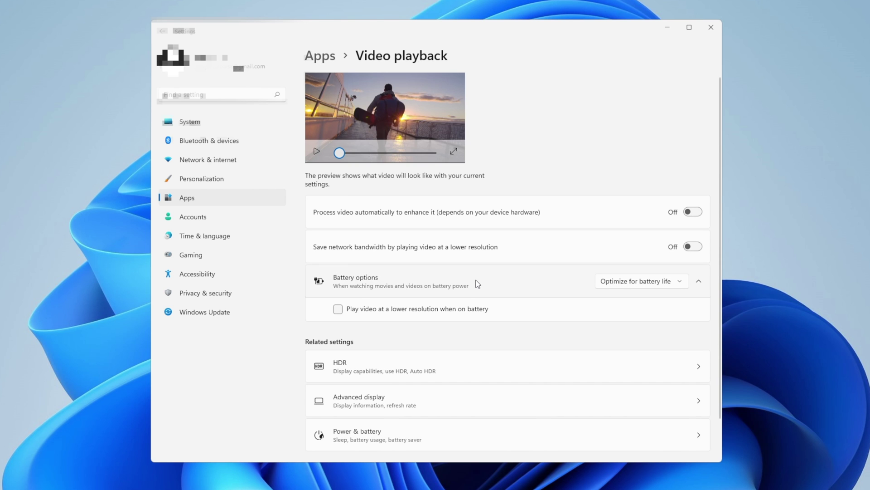
left_click(641, 283)
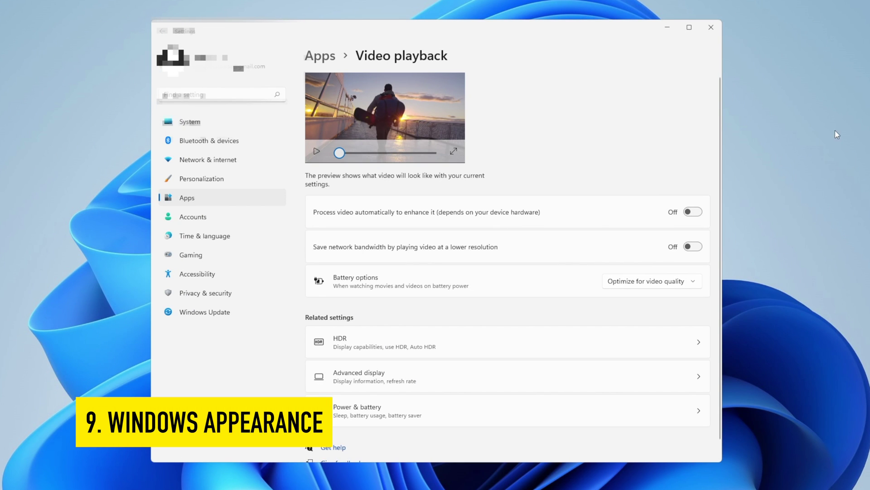
- Close Settings and search 'performance' to open 'Adjust the appearance and performance of Windows'
left_click(711, 29)
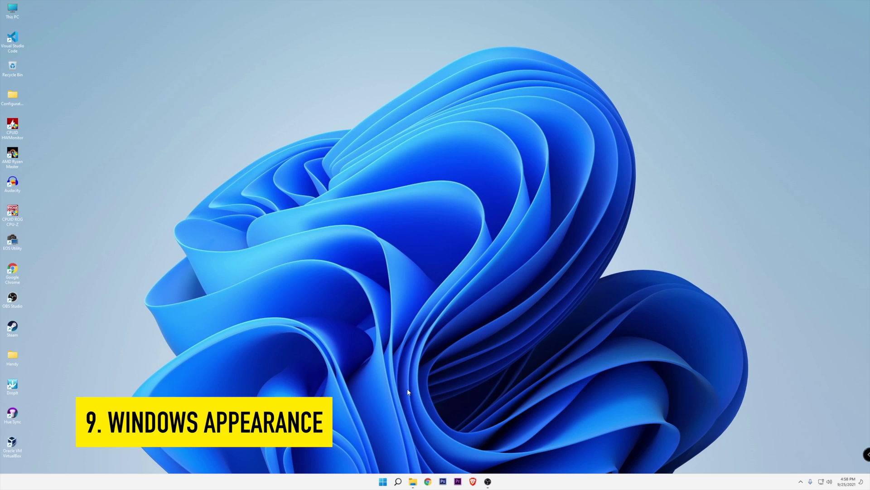
left_click(398, 481)
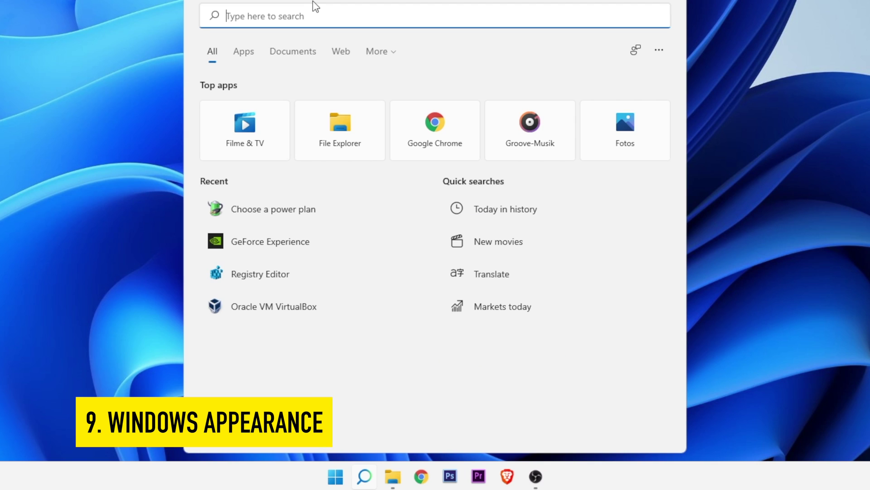
type("performance")
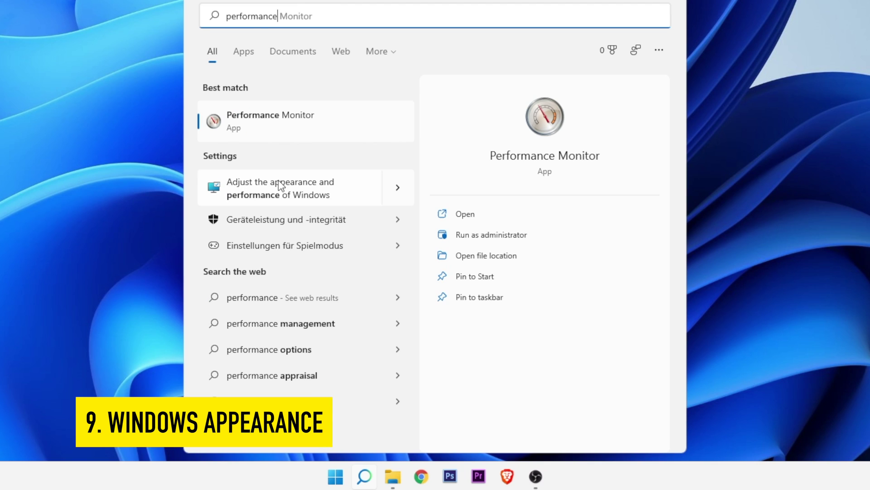
left_click(291, 194)
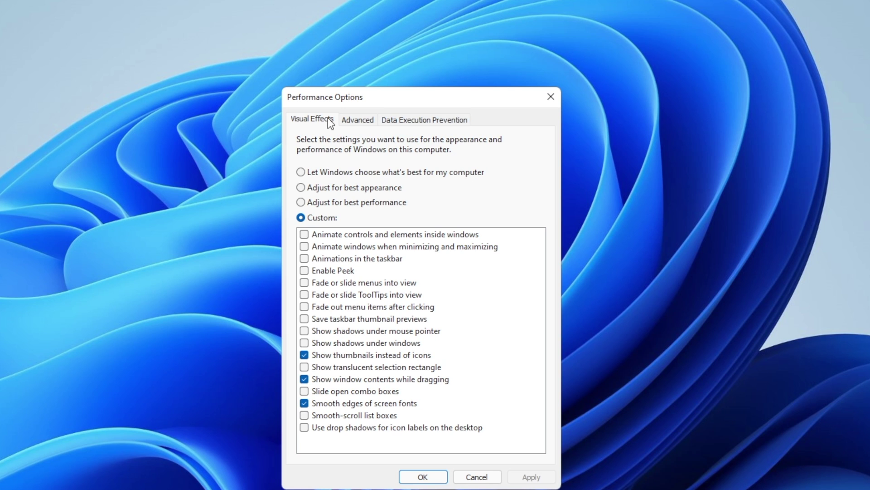
- On the Advanced tab, set processor scheduling to favour Programs
left_click(354, 121)
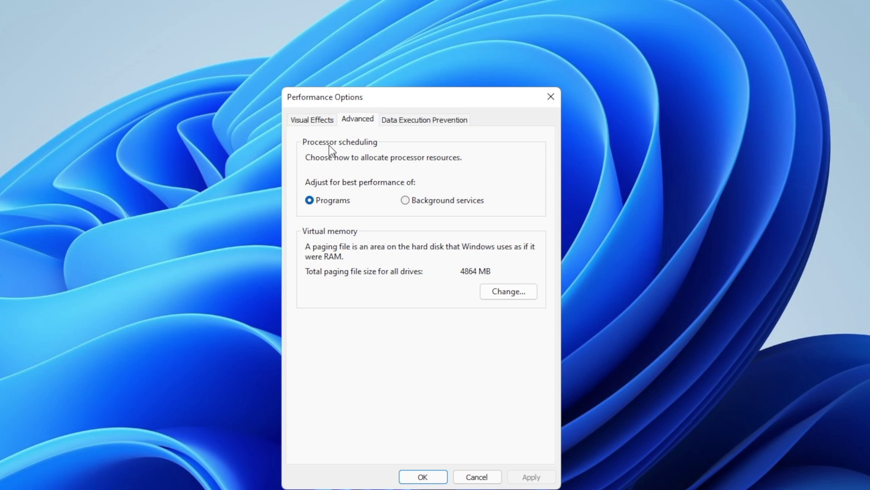
left_click(317, 202)
- Turn off automatic paging file management, keep C: system managed, and apply the changes
left_click(506, 294)
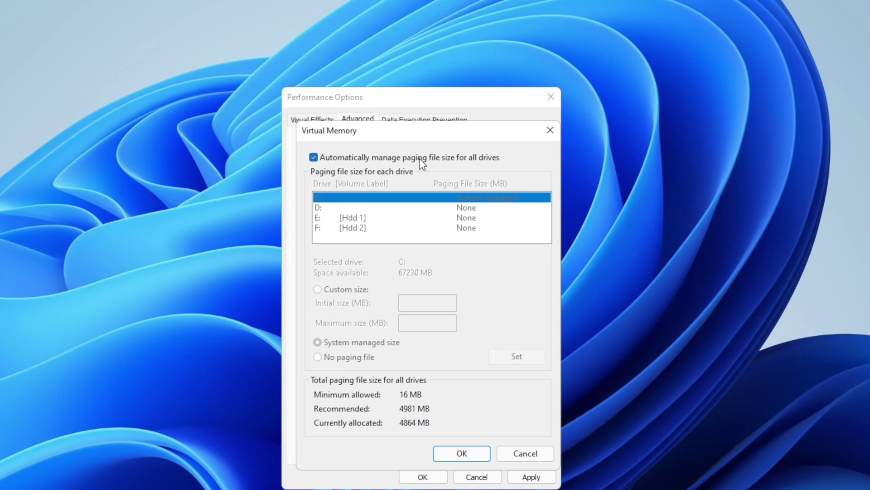
left_click(314, 157)
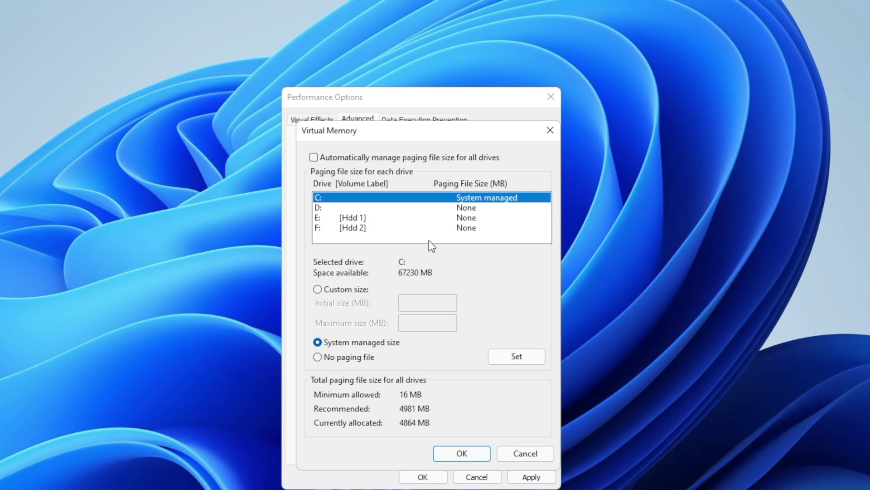
left_click(362, 217)
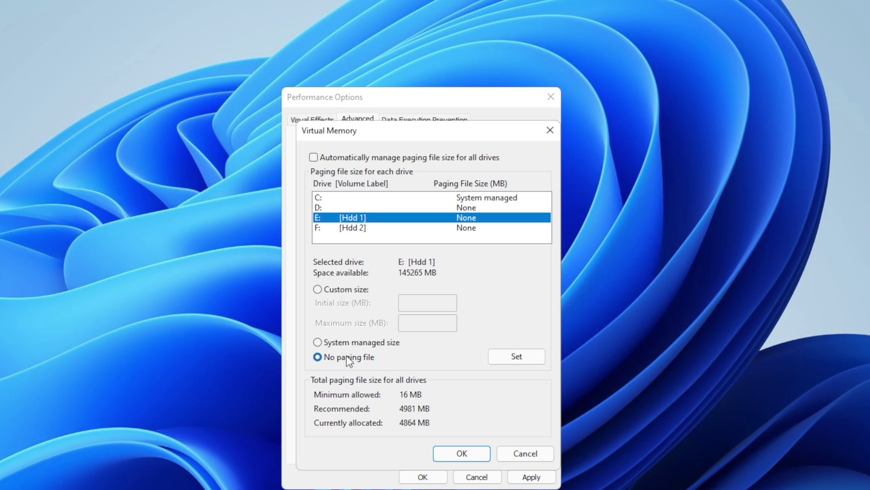
key("Down")
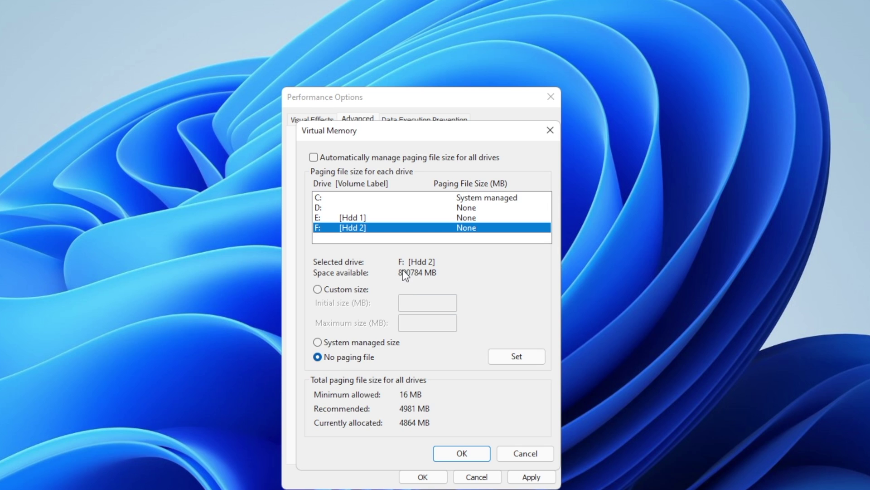
left_click(347, 196)
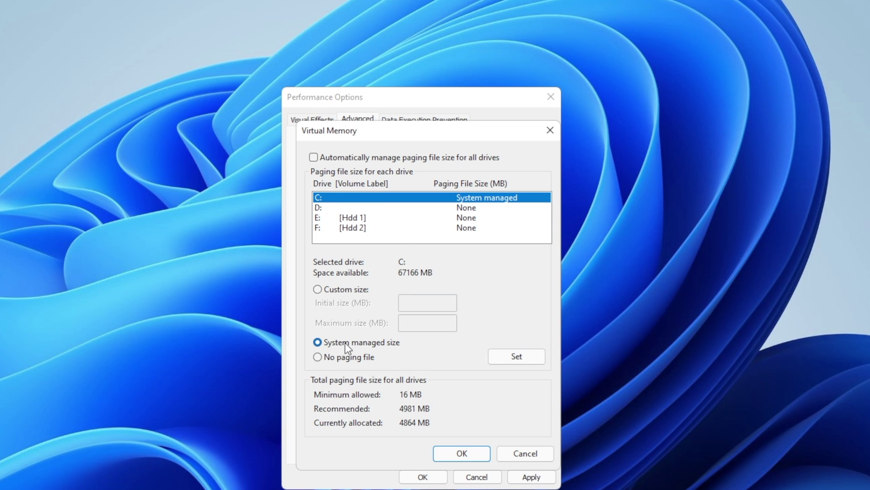
left_click(459, 454)
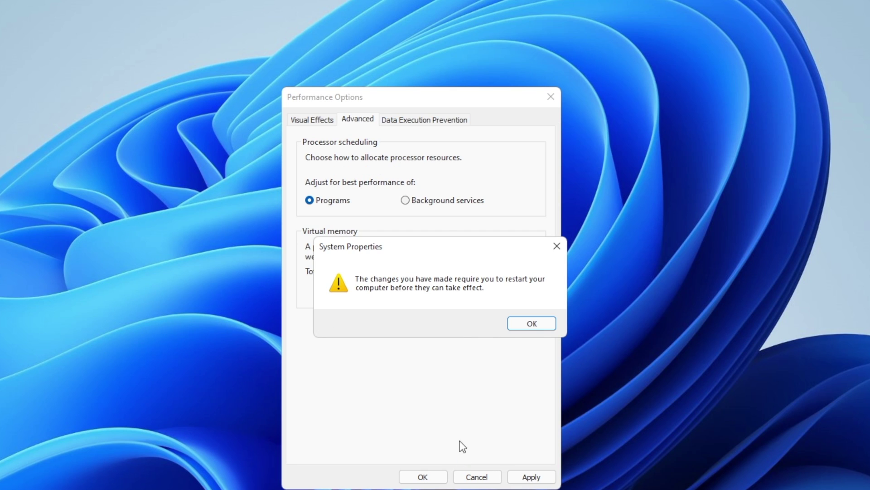
left_click(532, 322)
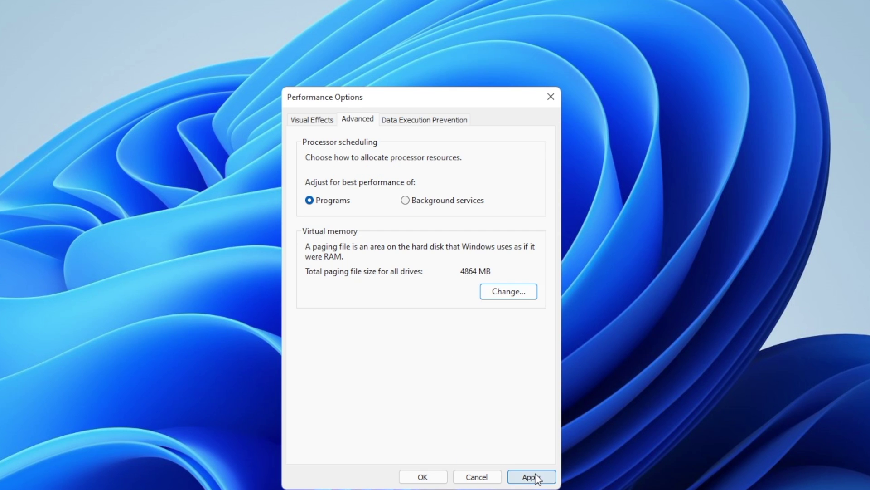
left_click(525, 475)
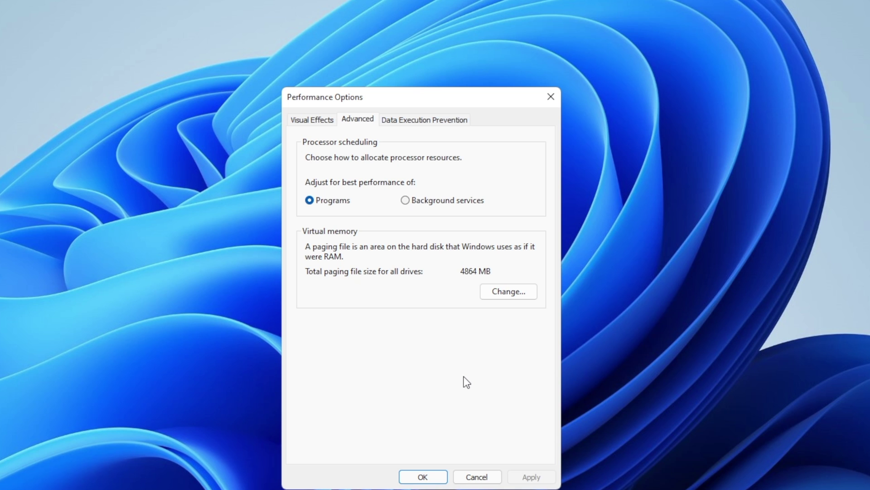
left_click(419, 476)
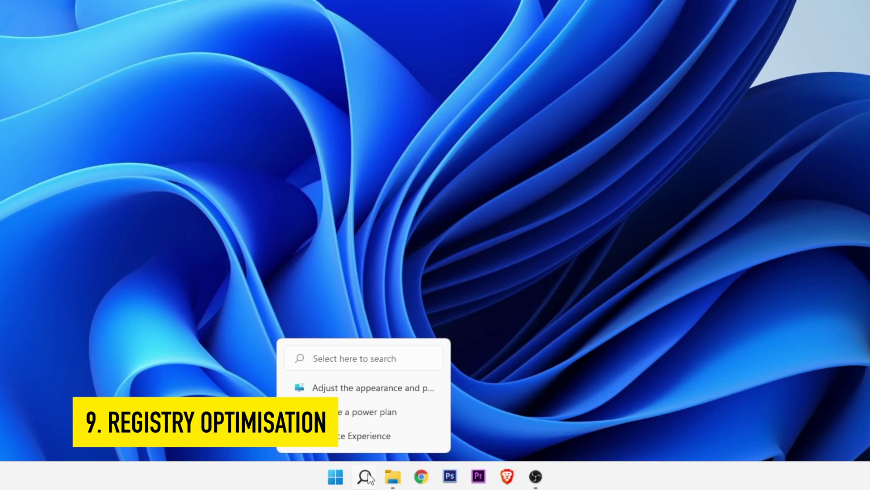
- Search for regedit and launch Registry Editor
left_click(368, 476)
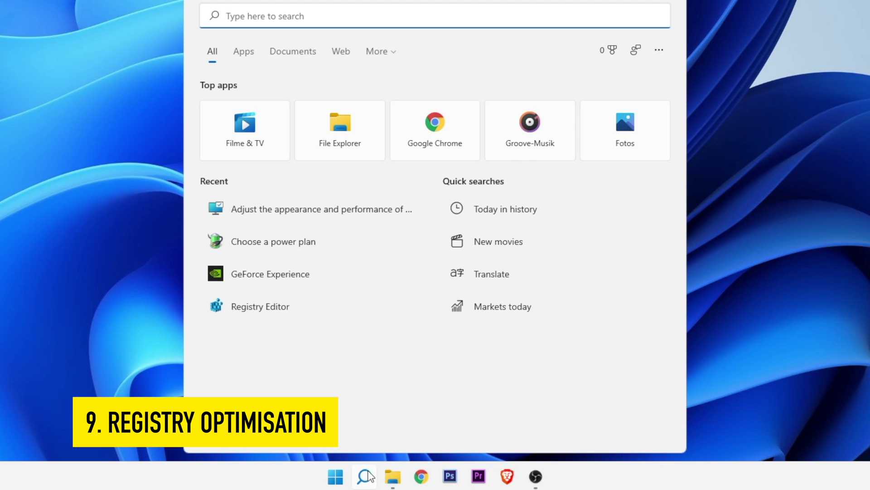
type("regedit")
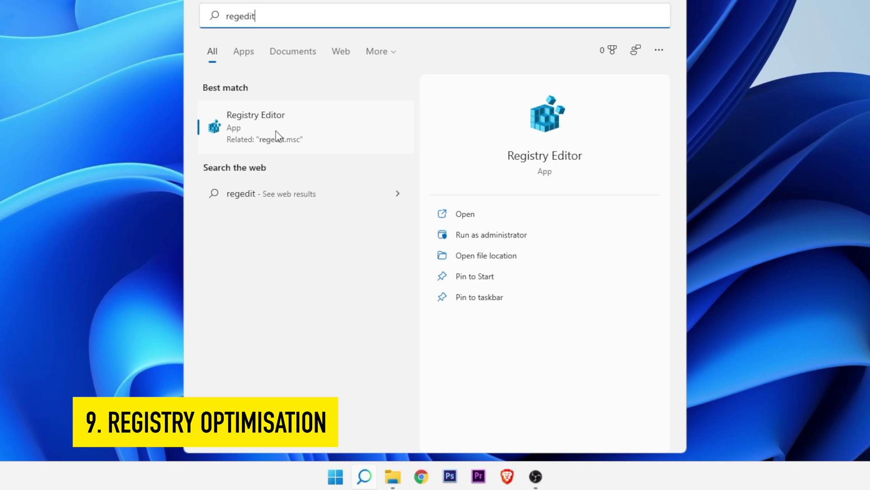
left_click(277, 129)
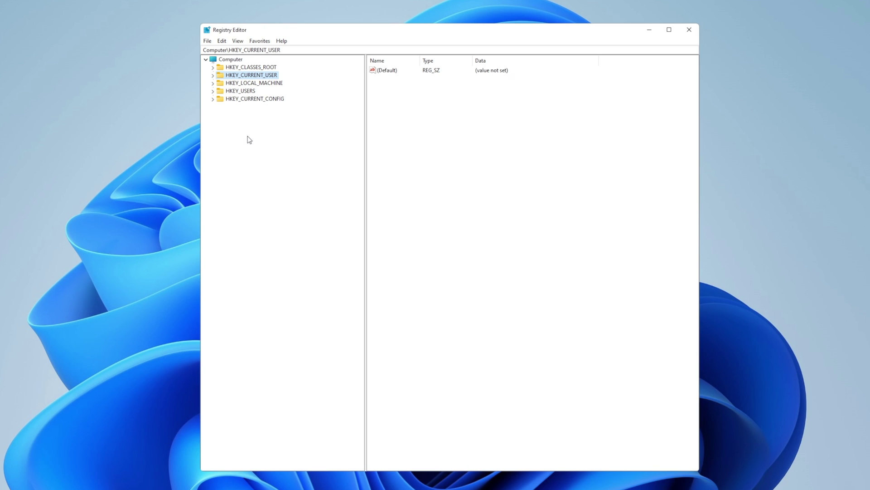
- Expand HKEY_LOCAL_MACHINE\SOFTWARE\Microsoft\Windows NT\CurrentVersion and select the Multimedia key
left_click(213, 83)
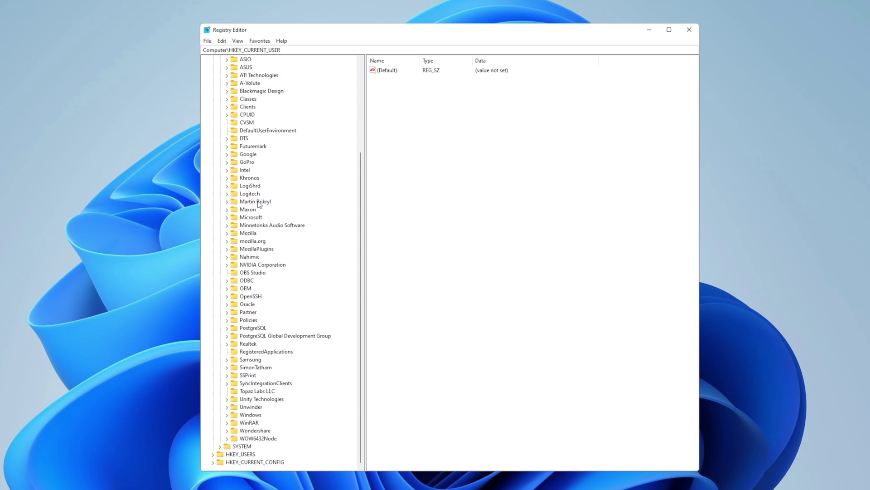
double_click(251, 217)
scroll(313, 282, "down", 4)
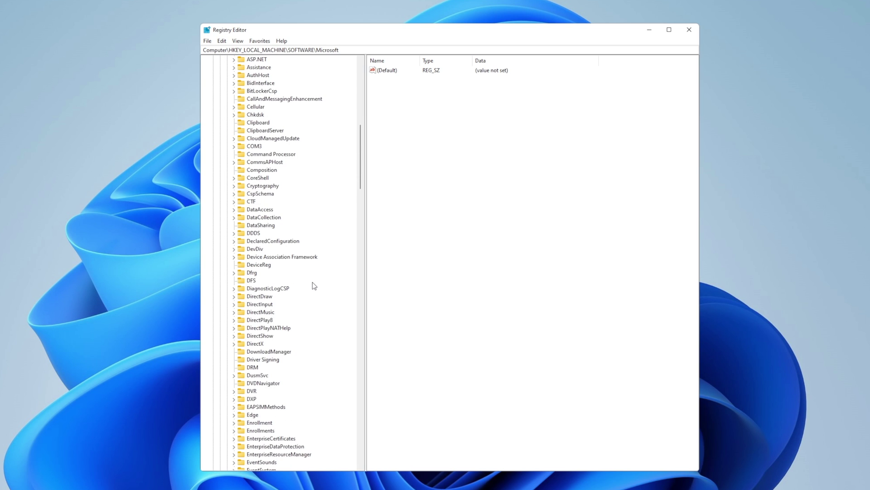
scroll(314, 283, "down", 20)
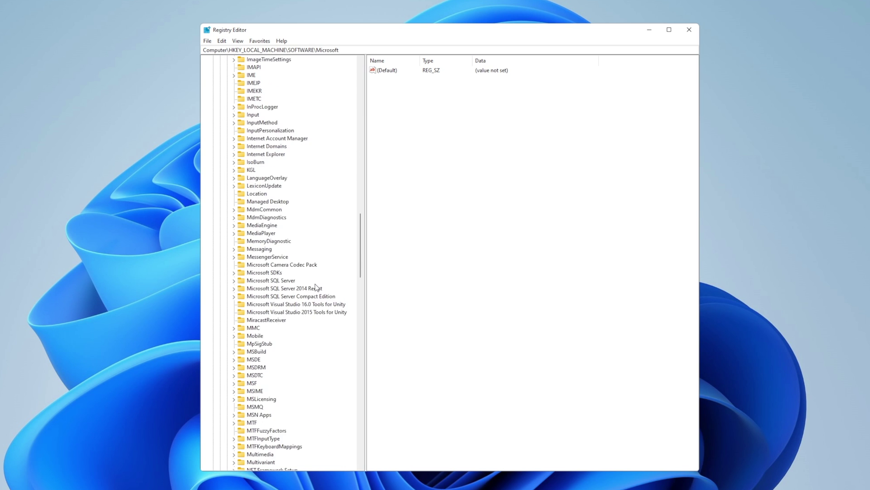
scroll(316, 287, "down", 20)
left_click(235, 274)
left_click(235, 274)
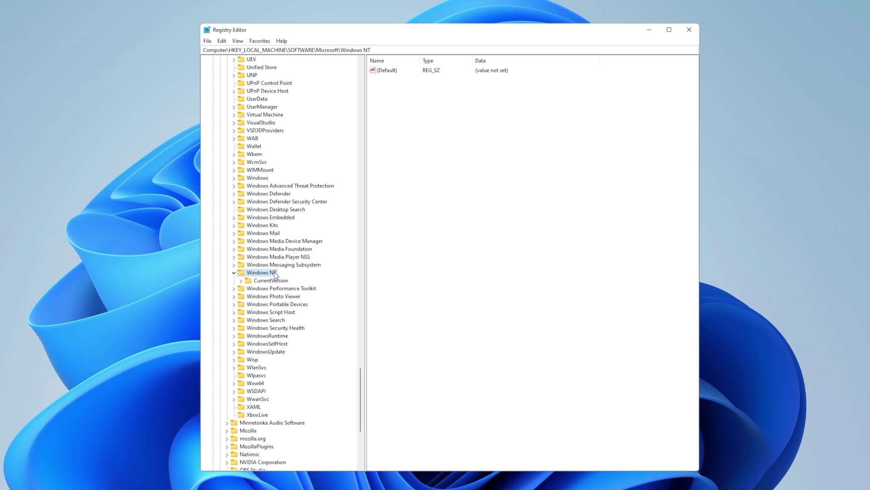
left_click(241, 281)
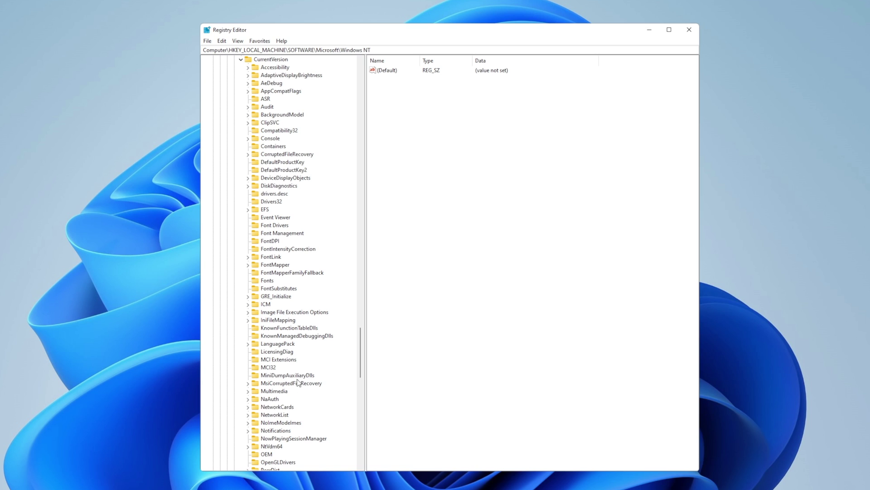
left_click(273, 393)
- Under Multimedia\SystemProfile, set NetworkThrottlingIndex to 0x0fffffff
left_click(248, 391)
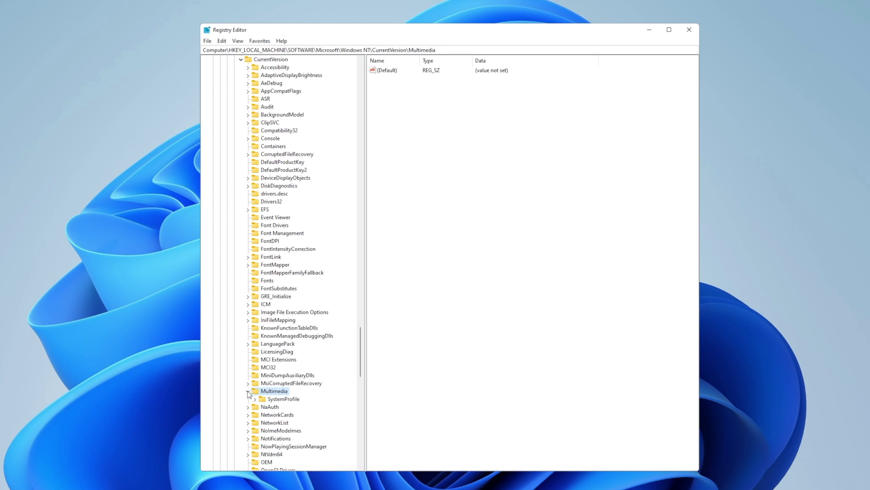
left_click(271, 399)
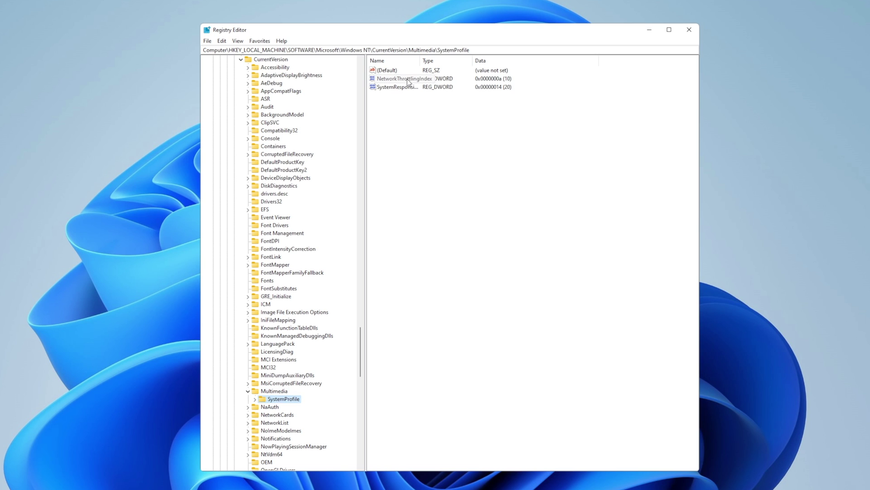
left_click_drag(419, 60, 459, 60)
left_click(436, 158)
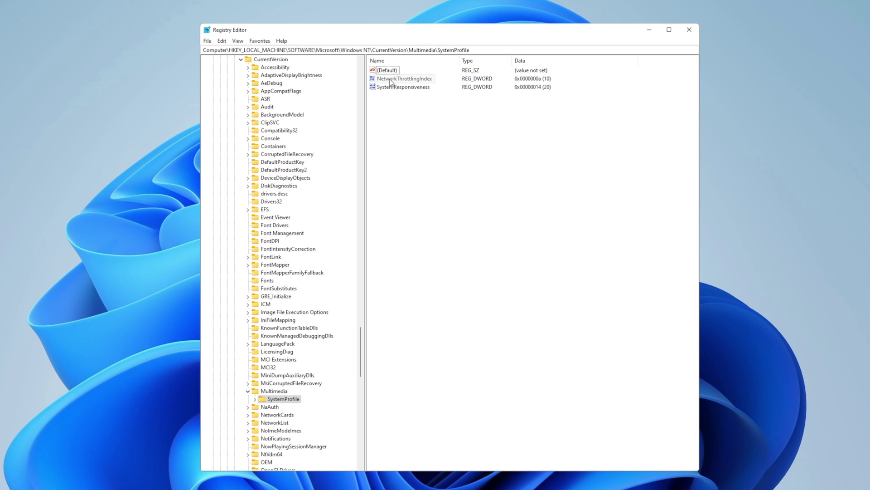
left_click(419, 80)
double_click(419, 80)
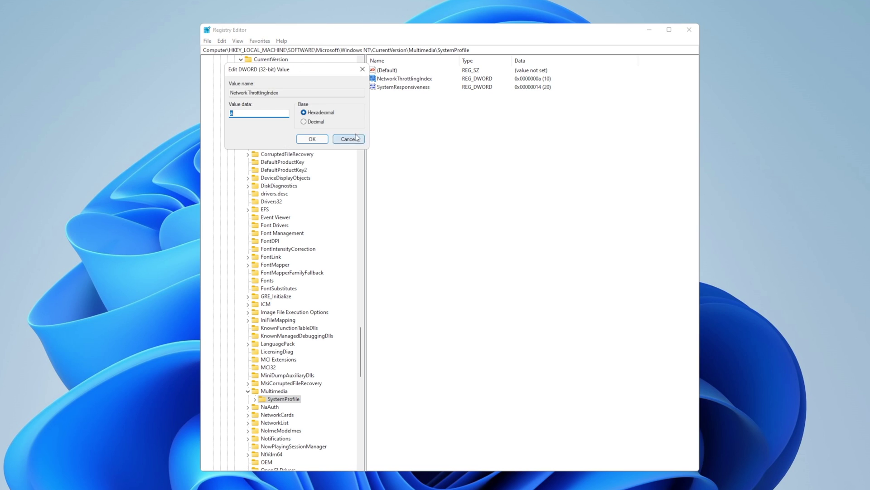
left_click(246, 114)
type("fffffff")
left_click(312, 139)
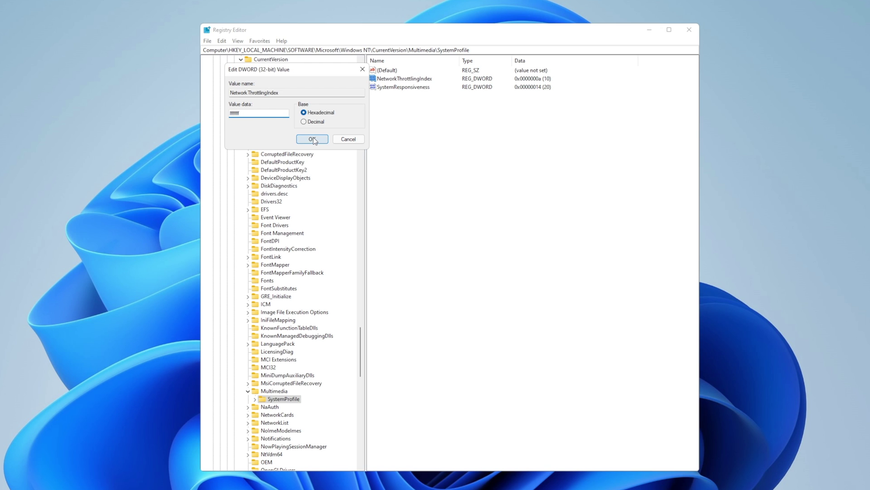
- Set SystemResponsiveness to 0
double_click(410, 87)
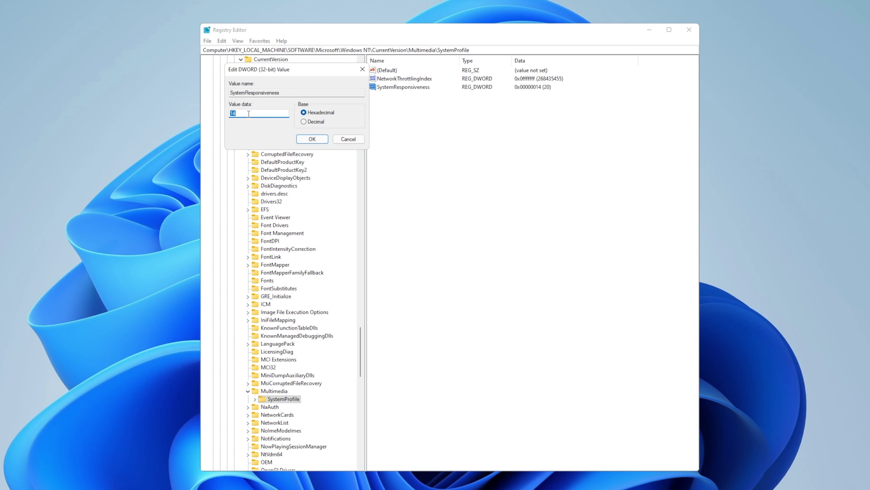
type("0")
left_click(313, 139)
- Open the Tasks\Games key, keep GPU Priority at 8 and set Priority to 6
scroll(342, 177, "down", 9)
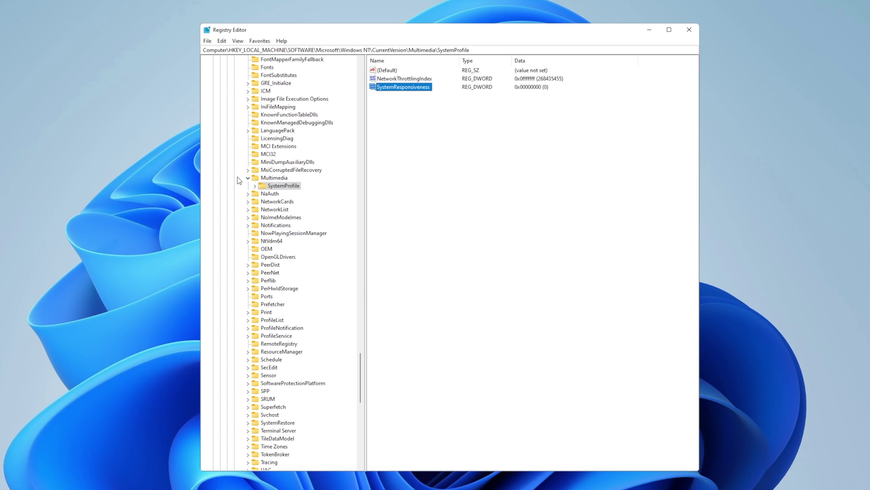
left_click(256, 186)
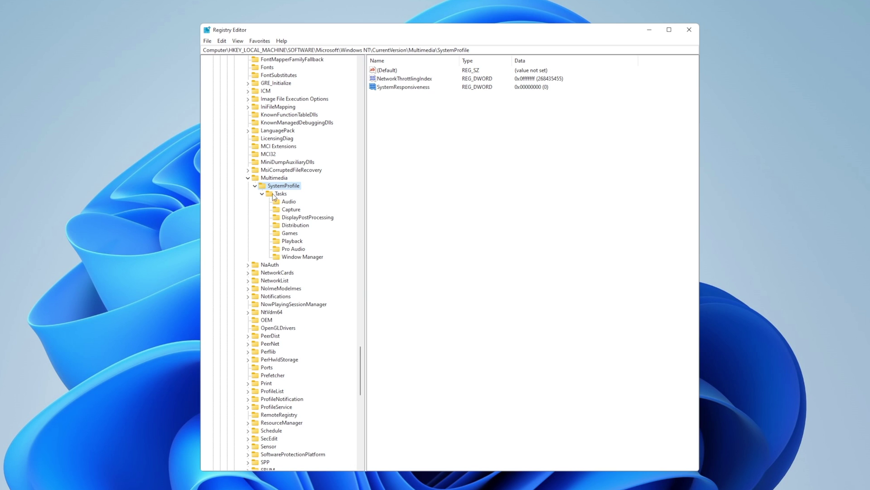
left_click(289, 234)
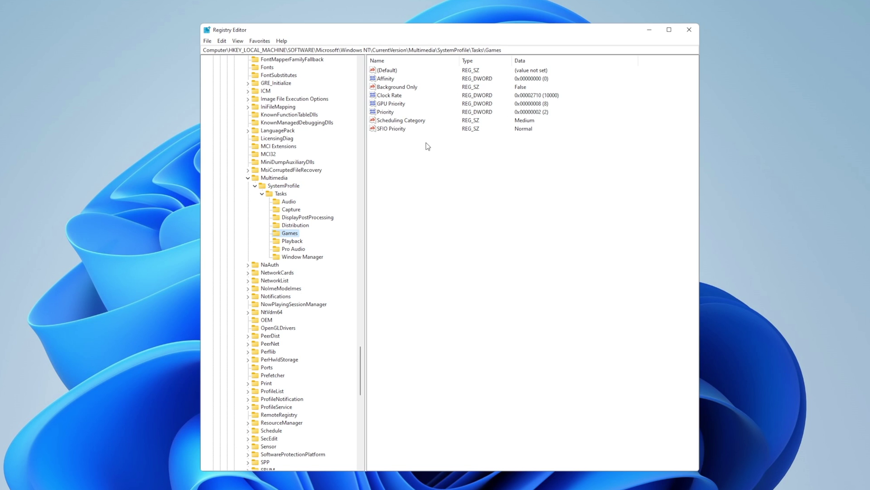
double_click(385, 105)
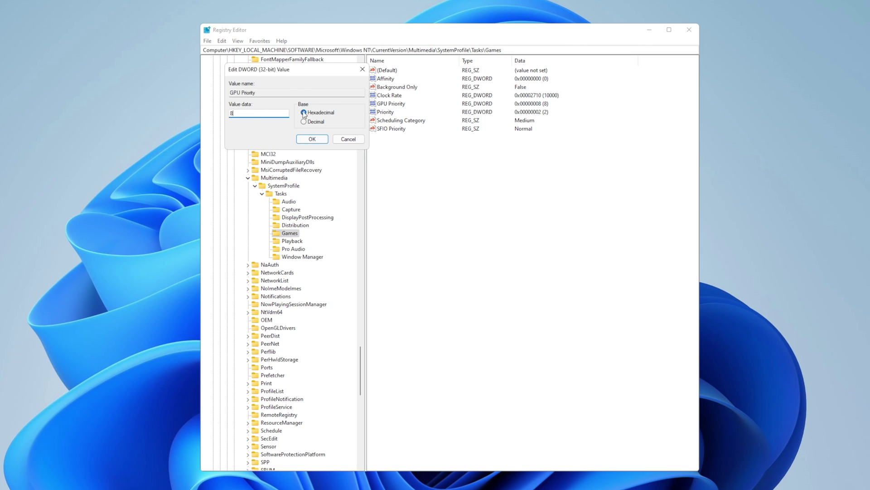
left_click(312, 139)
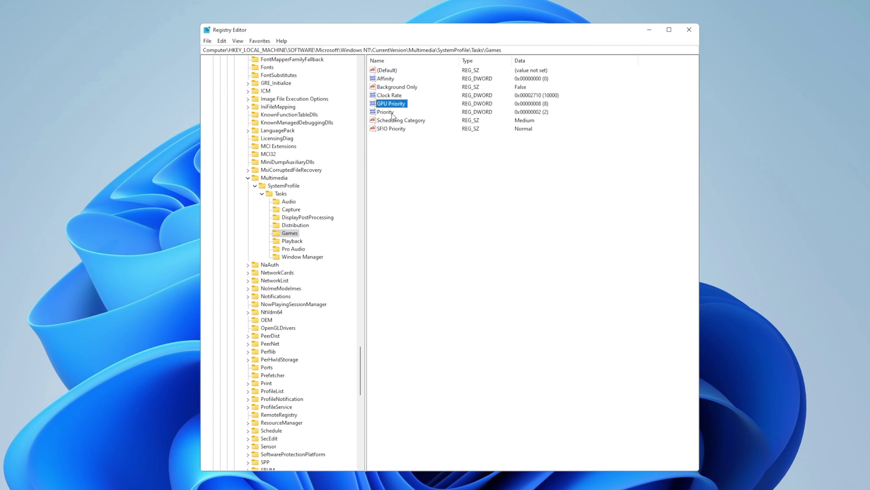
double_click(391, 113)
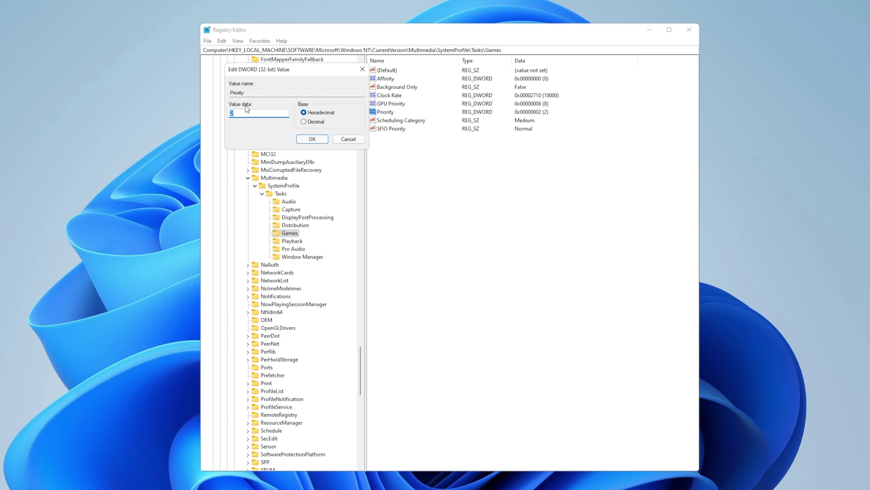
type("6")
left_click(312, 139)
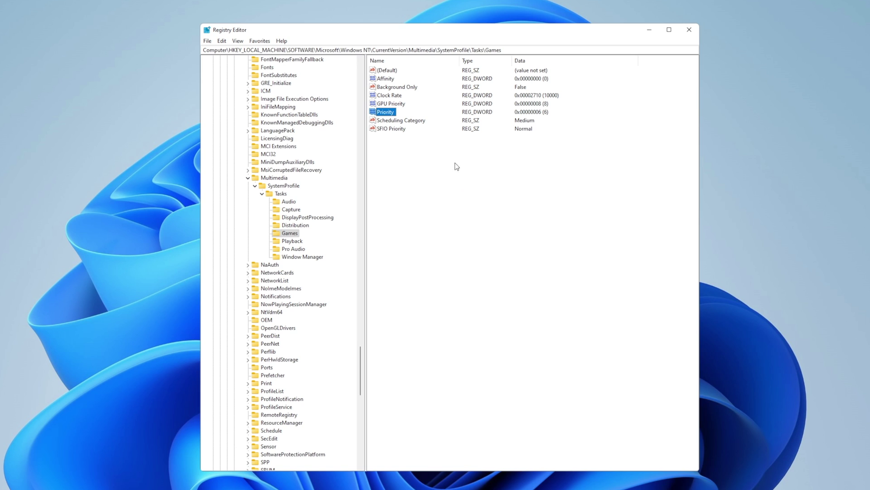
- Change the Games task's Scheduling Category from Medium to High
double_click(417, 123)
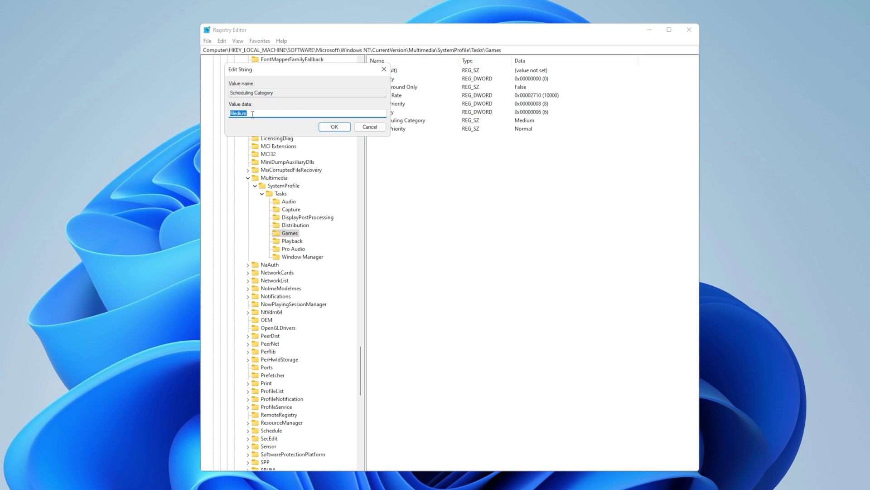
key("BackSpace")
type("High")
left_click(329, 129)
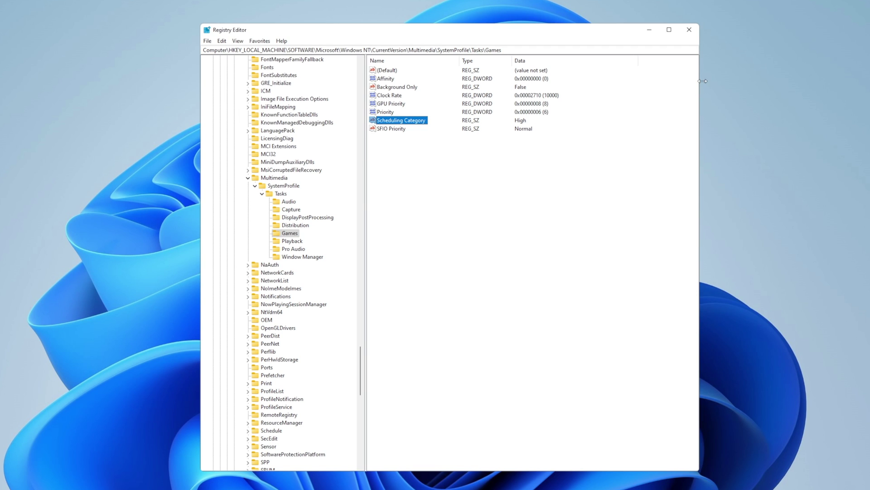
- Close the Registry Editor and open the user's %temp% folder via Run
left_click(689, 30)
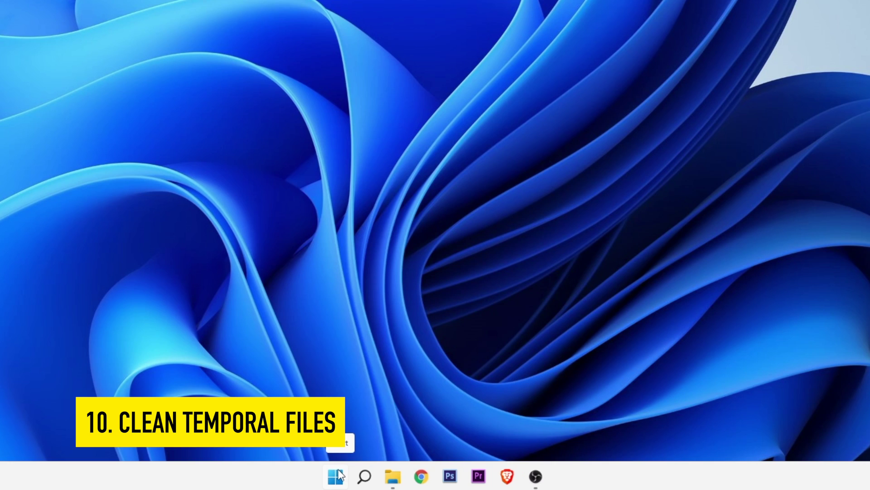
right_click(382, 479)
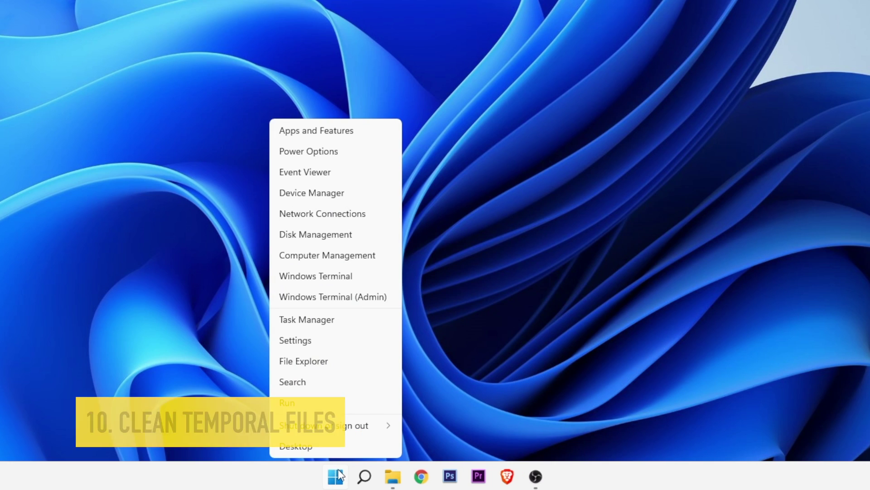
left_click(309, 401)
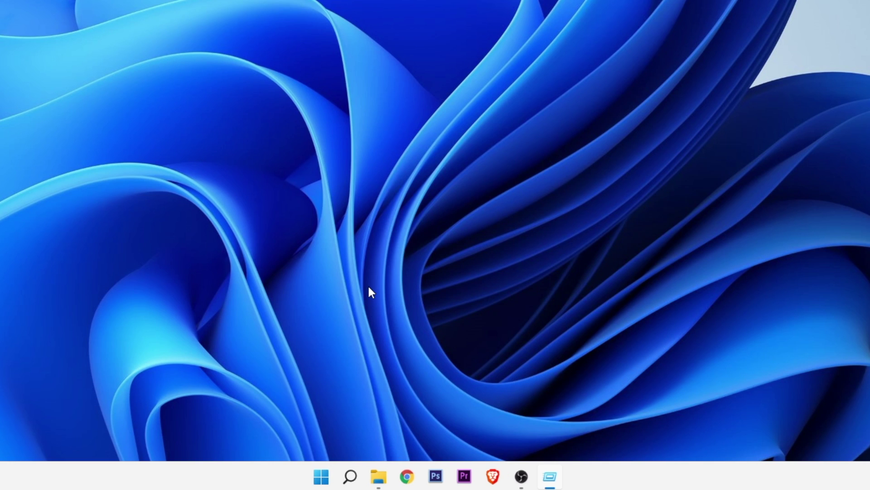
type("%temp%")
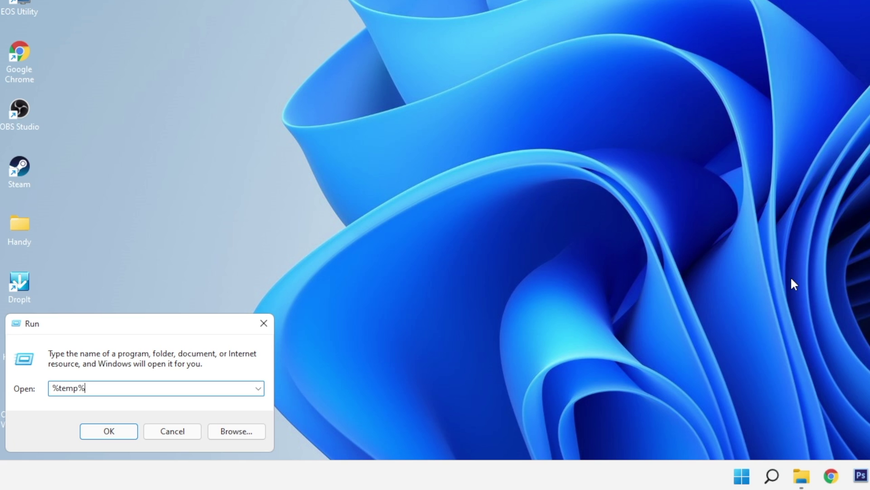
key("Return")
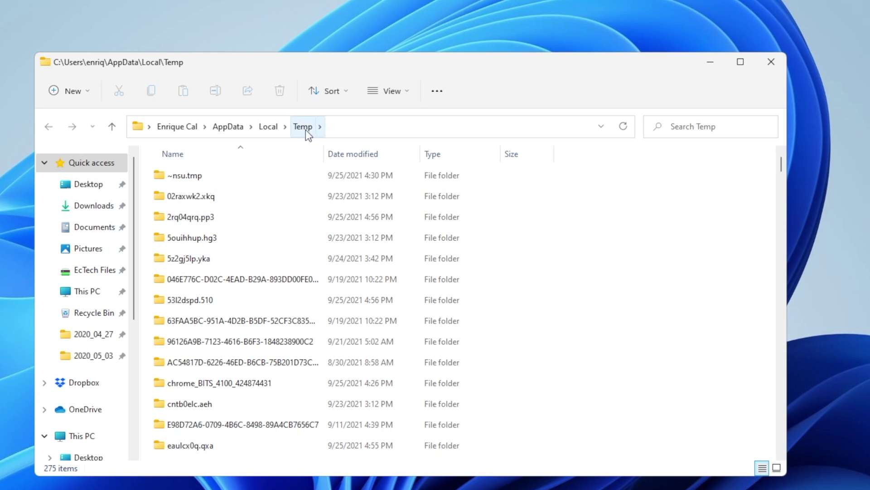
- Delete all Temp folder items, skipping in-use and admin-protected ones for all
left_click(210, 179)
scroll(573, 353, "down", 1)
scroll(573, 353, "down", 20)
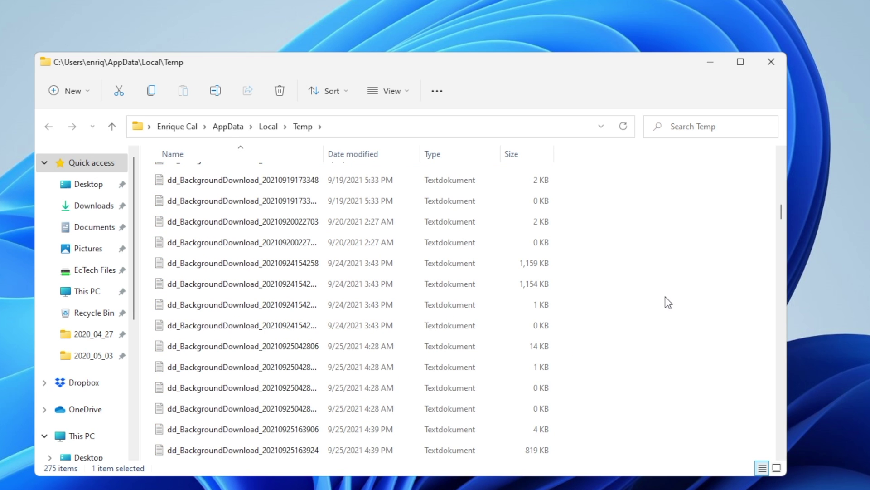
scroll(666, 292, "down", 20)
key("ctrl+a")
right_click(268, 223)
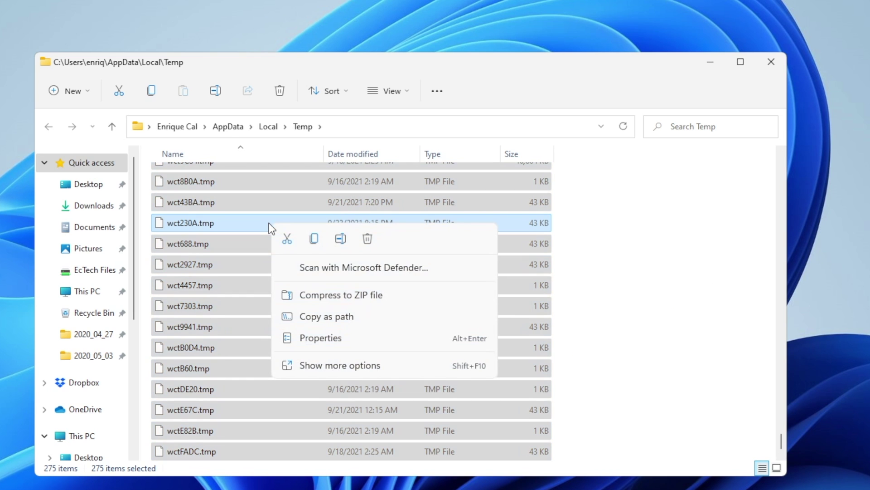
left_click(367, 239)
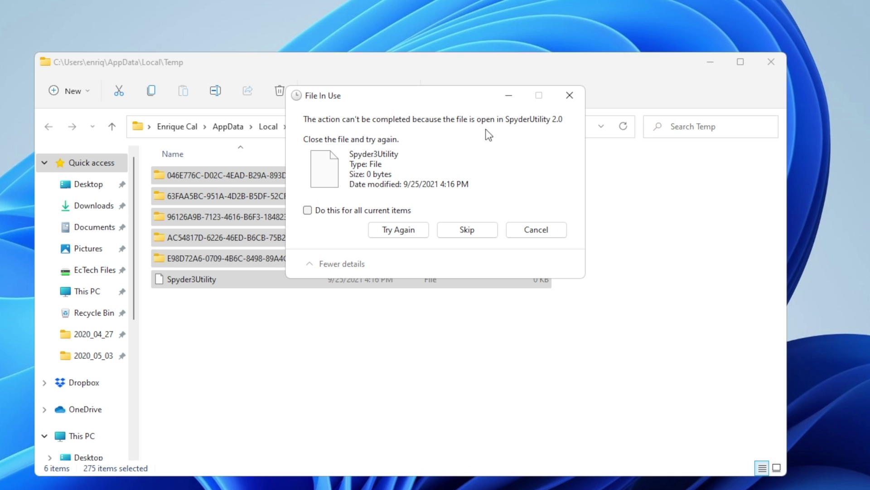
left_click(467, 230)
left_click(308, 190)
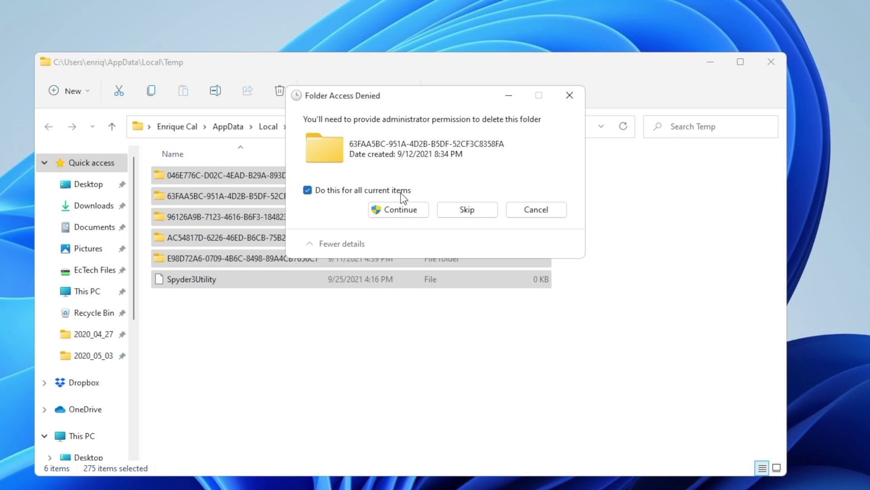
left_click(466, 209)
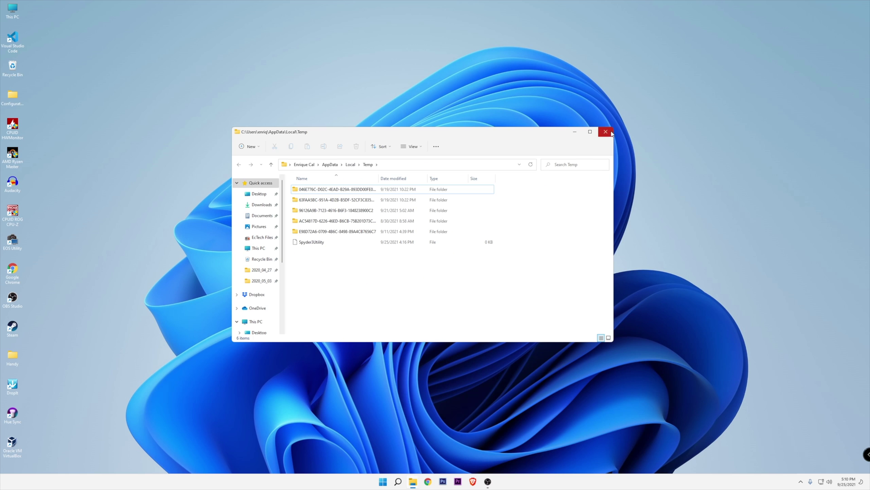
- Close the Temp folder and launch Disk Cleanup for drive C:
left_click(611, 133)
left_click(398, 481)
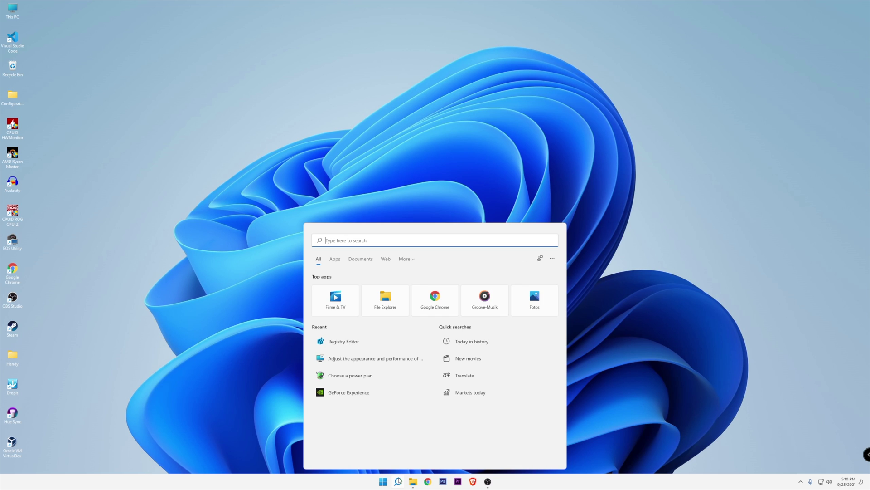
type("diskc")
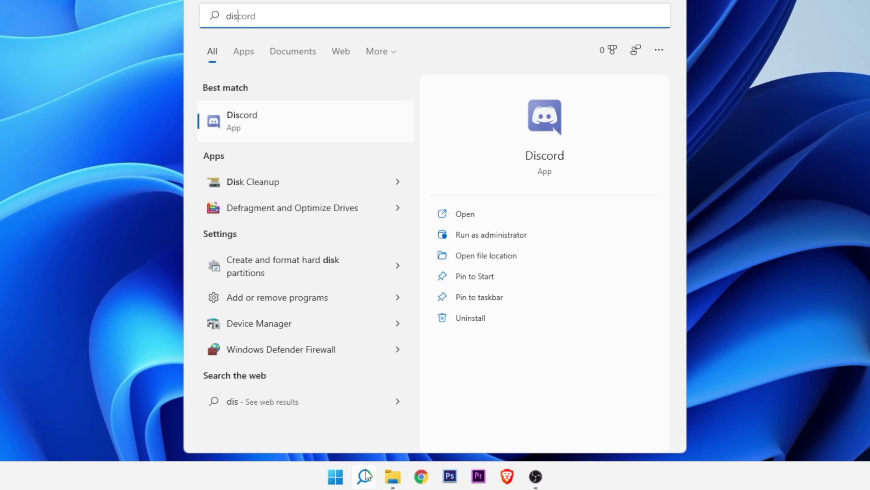
left_click(272, 122)
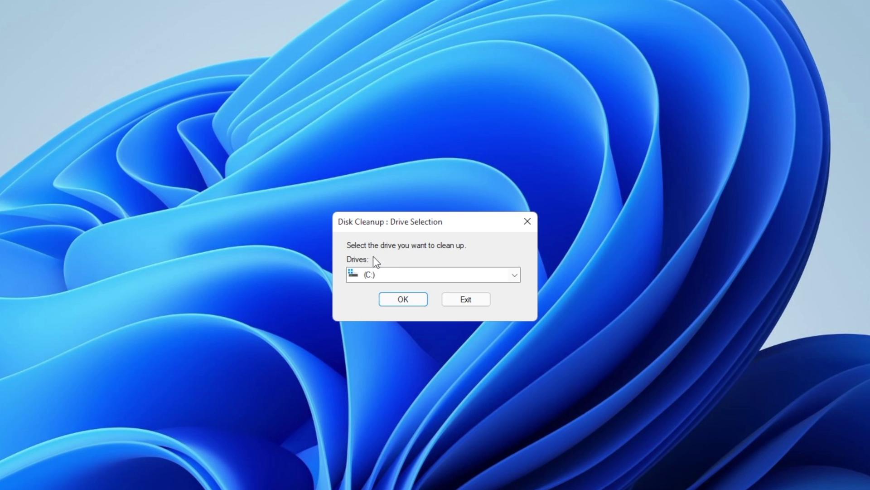
left_click(406, 301)
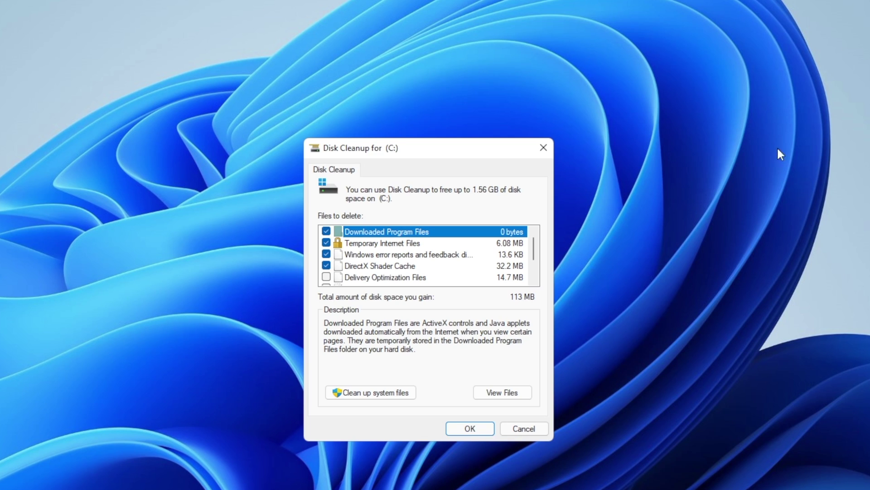
- Check every category including Delivery Optimization Files and delete about 1.56 GB
left_click(327, 277)
scroll(328, 272, "down", 1)
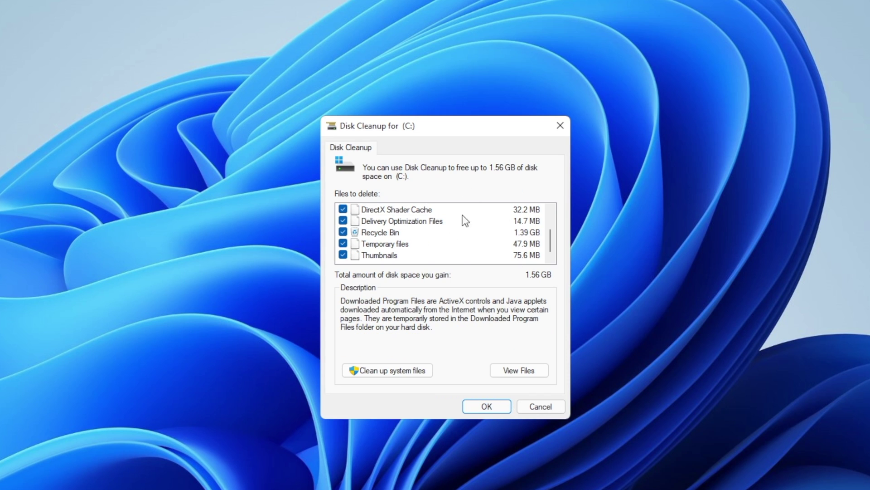
left_click(484, 407)
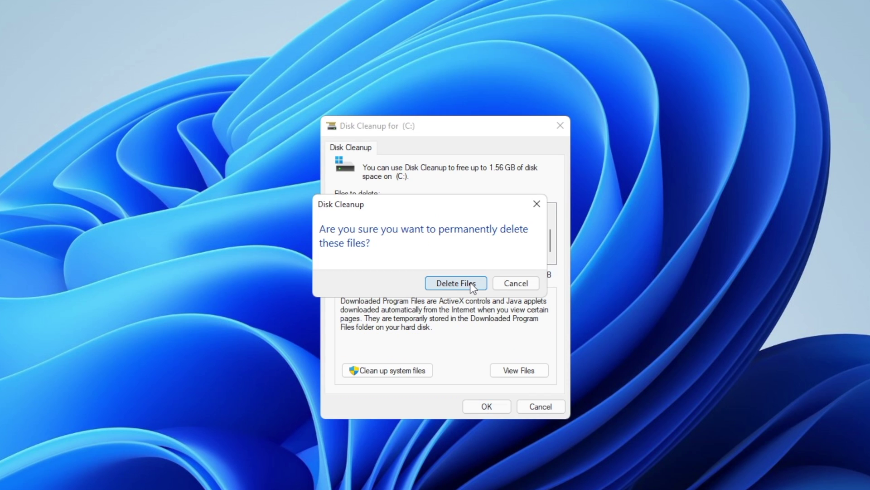
left_click(453, 282)
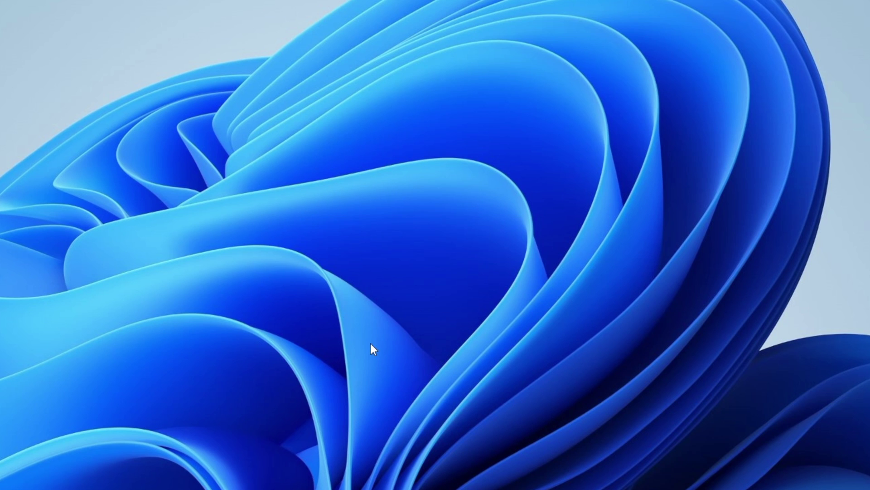
- Reopen Disk Cleanup in system-files mode for drive C:
key("super+s")
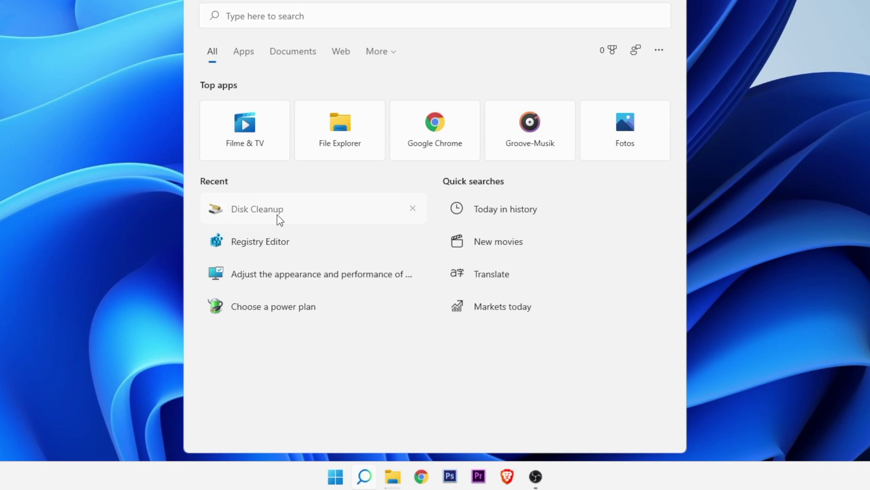
left_click(276, 214)
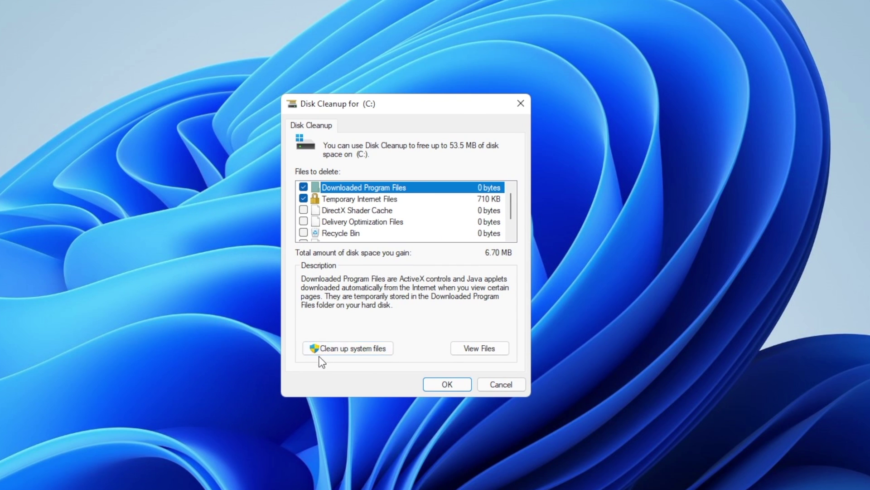
left_click(338, 349)
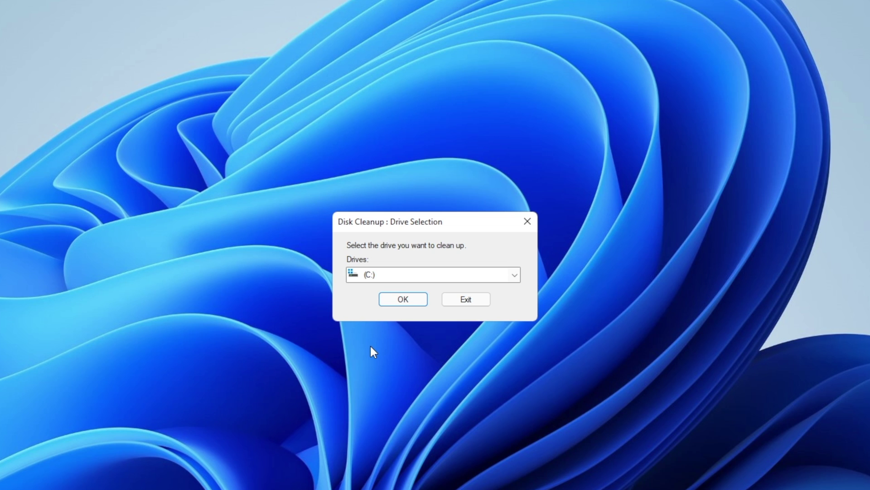
left_click(412, 295)
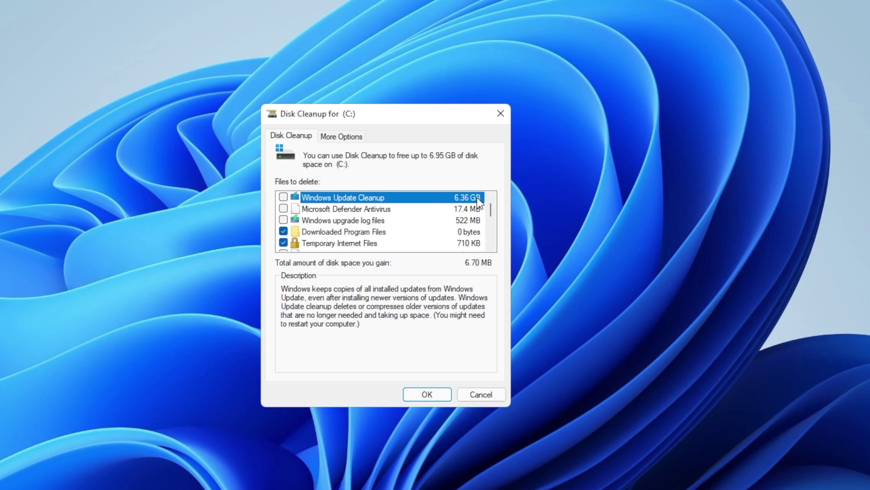
- Clean Windows Update Cleanup, Defender Antivirus files and upgrade logs, about 6.90 GB
left_click(284, 197)
left_click(283, 209)
left_click(283, 220)
scroll(345, 227, "down", 3)
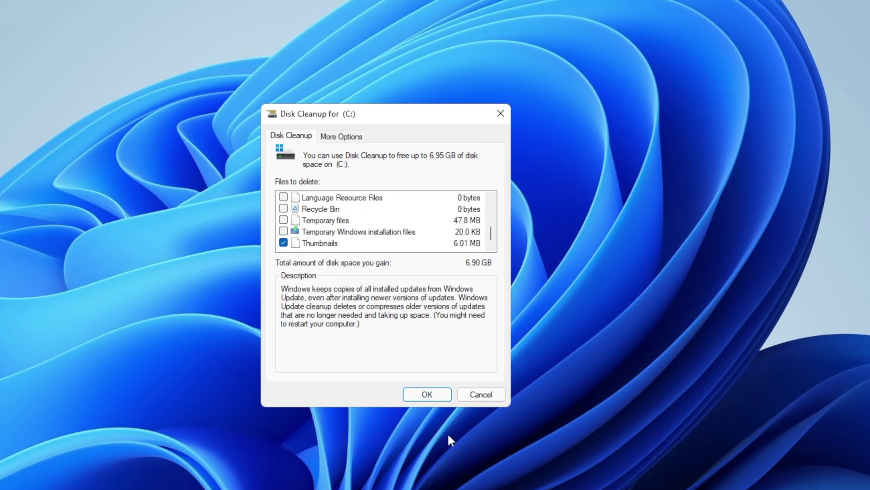
left_click(434, 396)
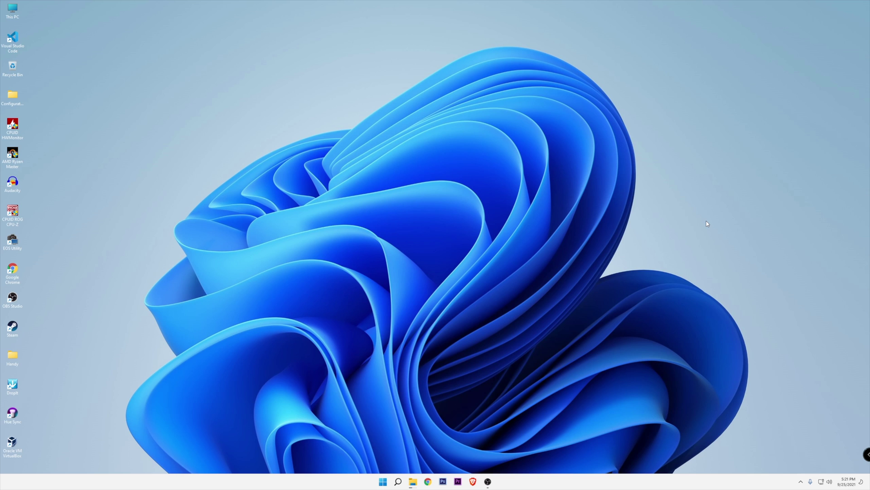